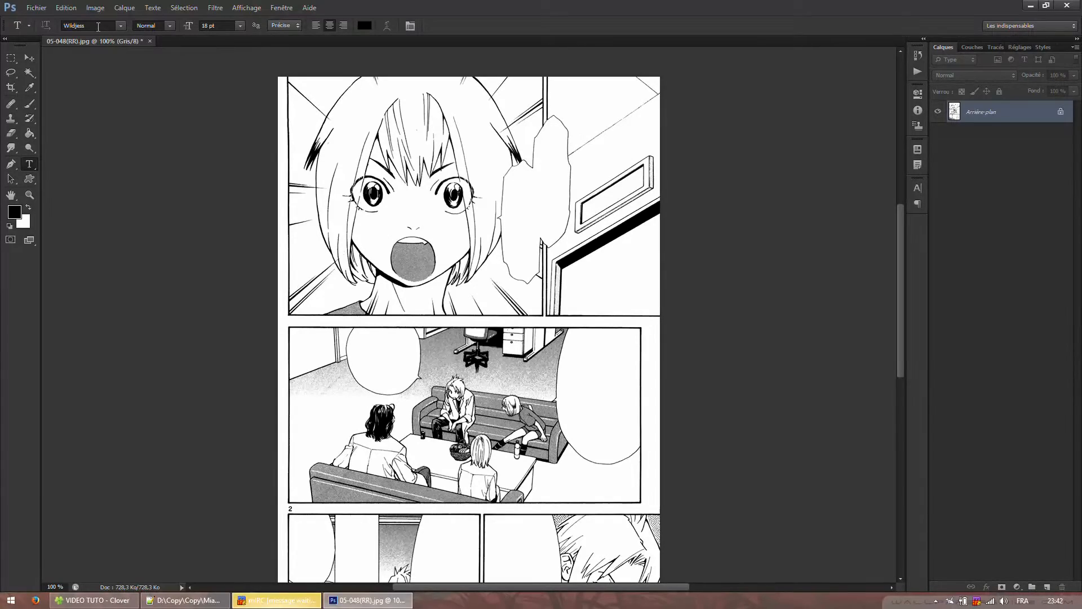
{"action": "left_click", "coordinate": [123, 26]}
{"action": "scroll", "coordinate": [295, 235], "scroll_direction": "up", "scroll_amount": 20}
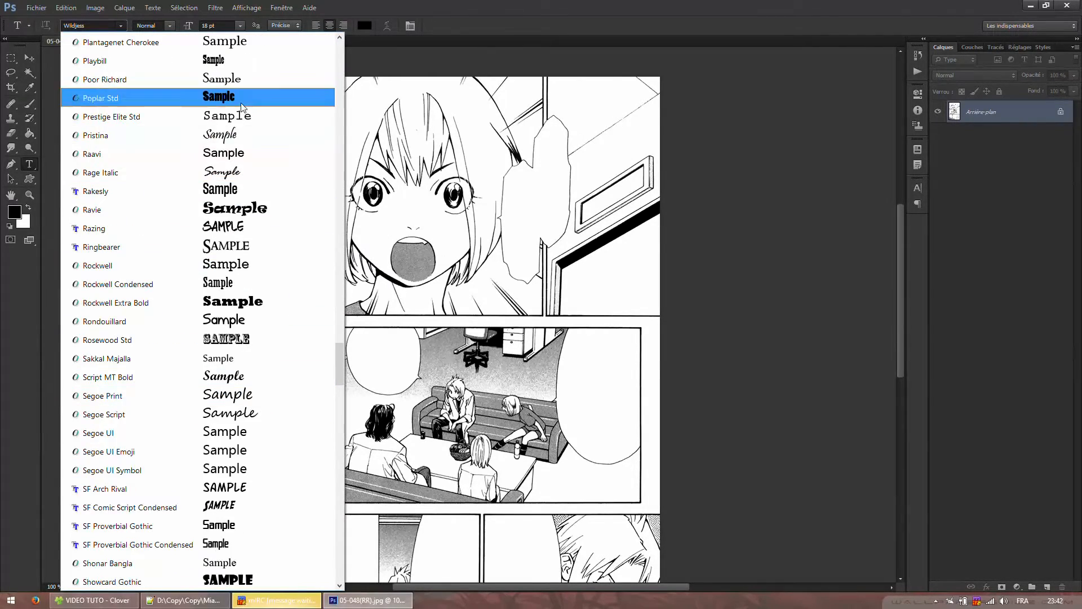
{"action": "left_click", "coordinate": [120, 26]}
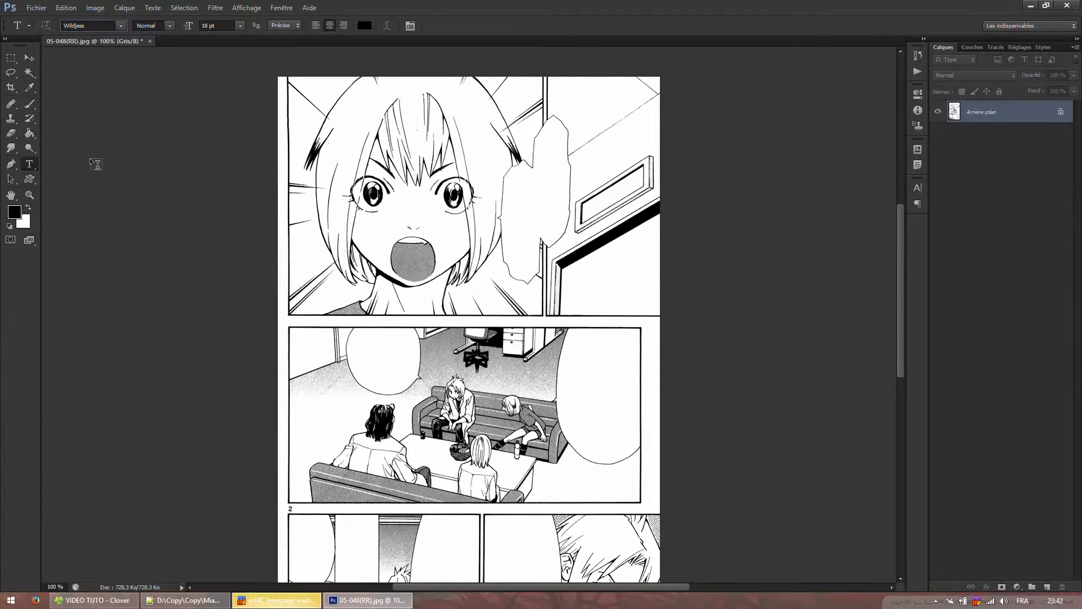
{"action": "left_click", "coordinate": [169, 28]}
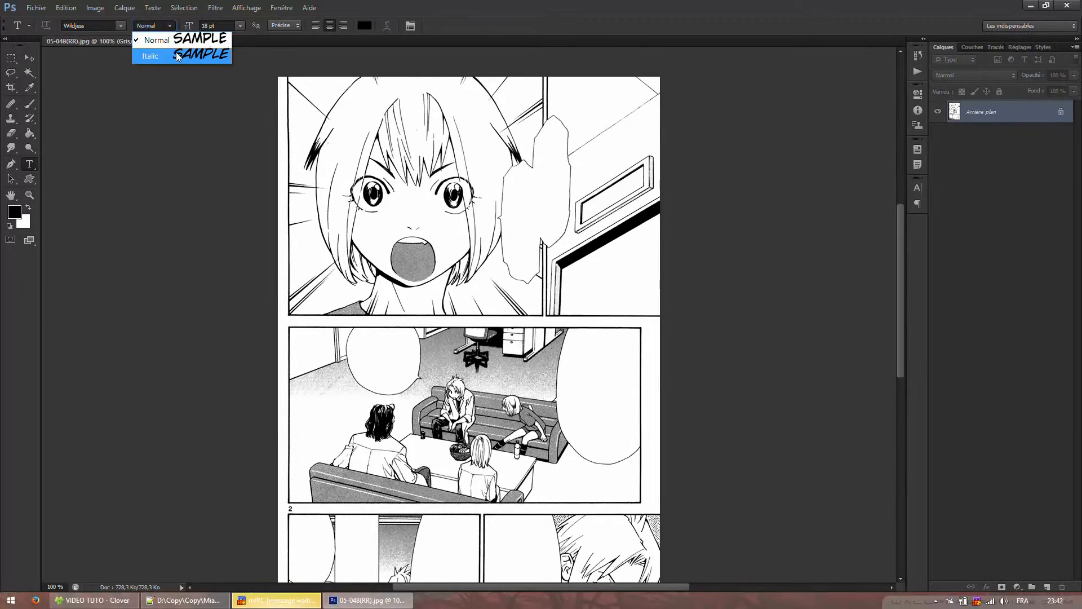
{"action": "left_click", "coordinate": [171, 26]}
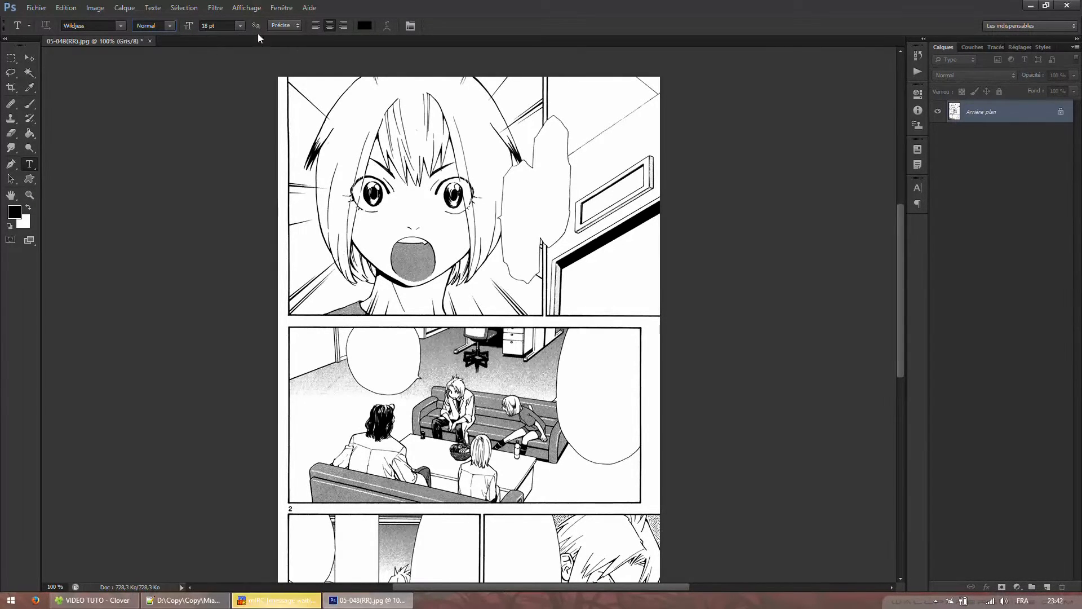
Add a three-line text reading "EH,", "OUI" and "..." inside the jagged speech bubble in the first panel.
{"action": "left_click", "coordinate": [546, 165]}
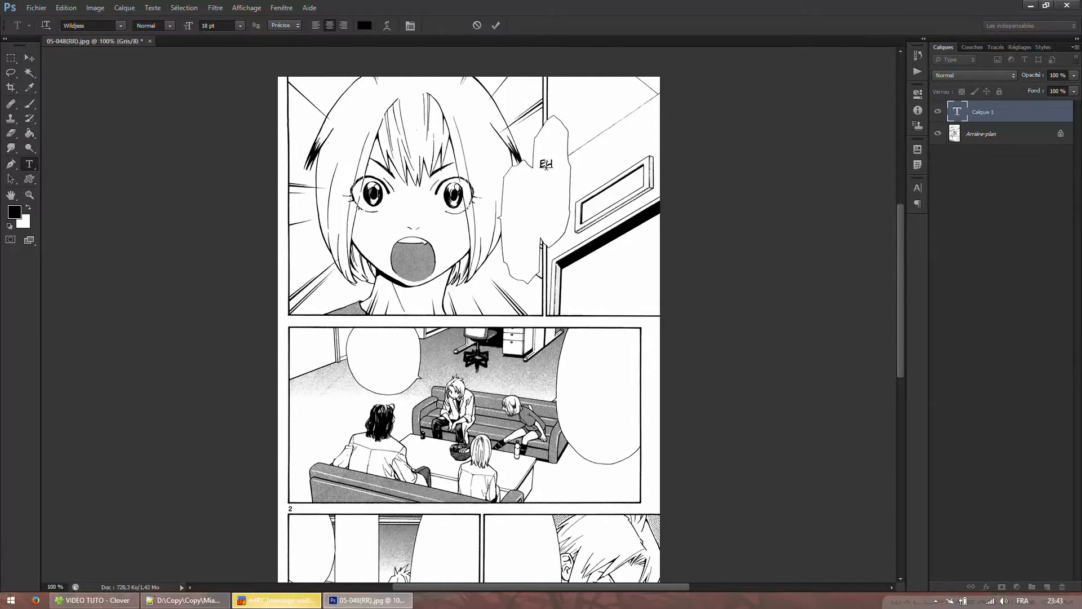
{"action": "type", "text": "EH."}
{"action": "key", "text": "Return"}
{"action": "type", "text": "OUI"}
{"action": "key", "text": "Return"}
Try out larger and smaller font sizes on the whole bubble text, leaving it at 20 pt.
{"action": "key", "text": "ctrl+a"}
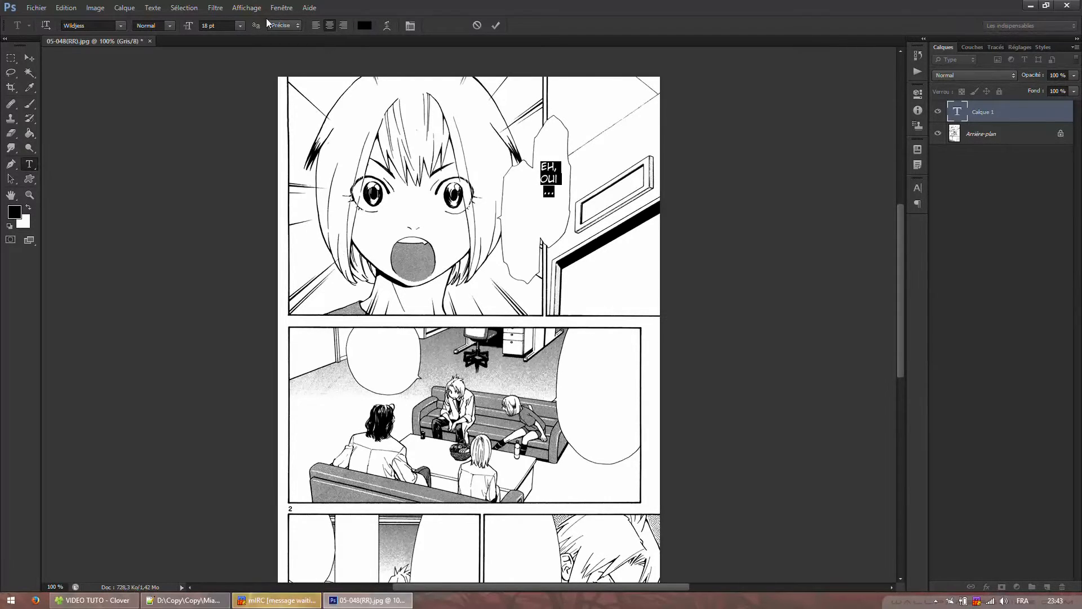
{"action": "left_click", "coordinate": [217, 25]}
{"action": "scroll", "coordinate": [410, 180], "scroll_direction": "up", "scroll_amount": 15}
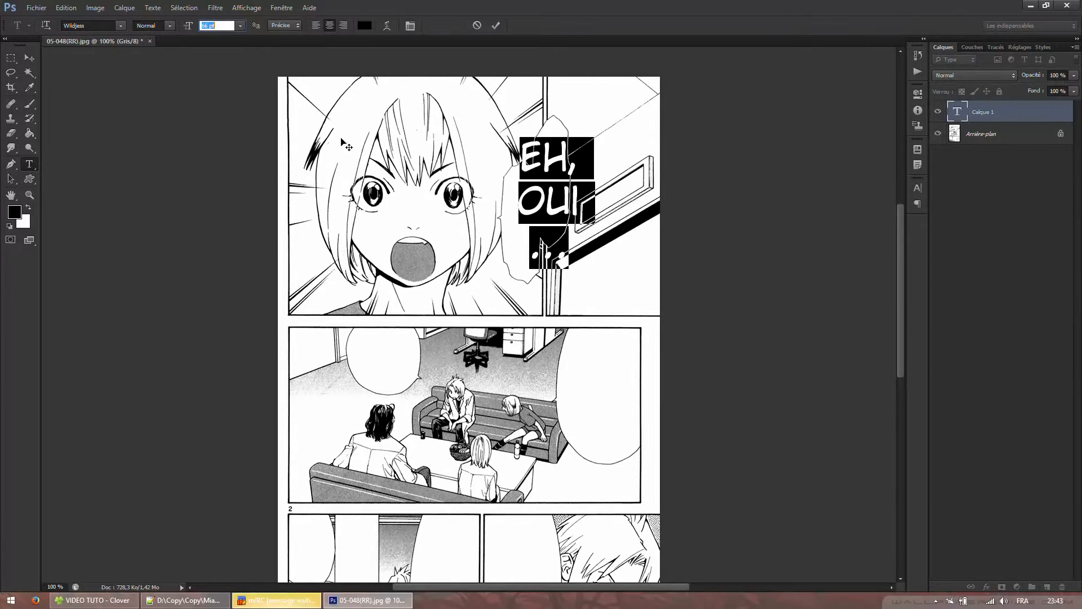
{"action": "scroll", "coordinate": [343, 145], "scroll_direction": "down", "scroll_amount": 4}
{"action": "scroll", "coordinate": [228, 42], "scroll_direction": "down", "scroll_amount": 15}
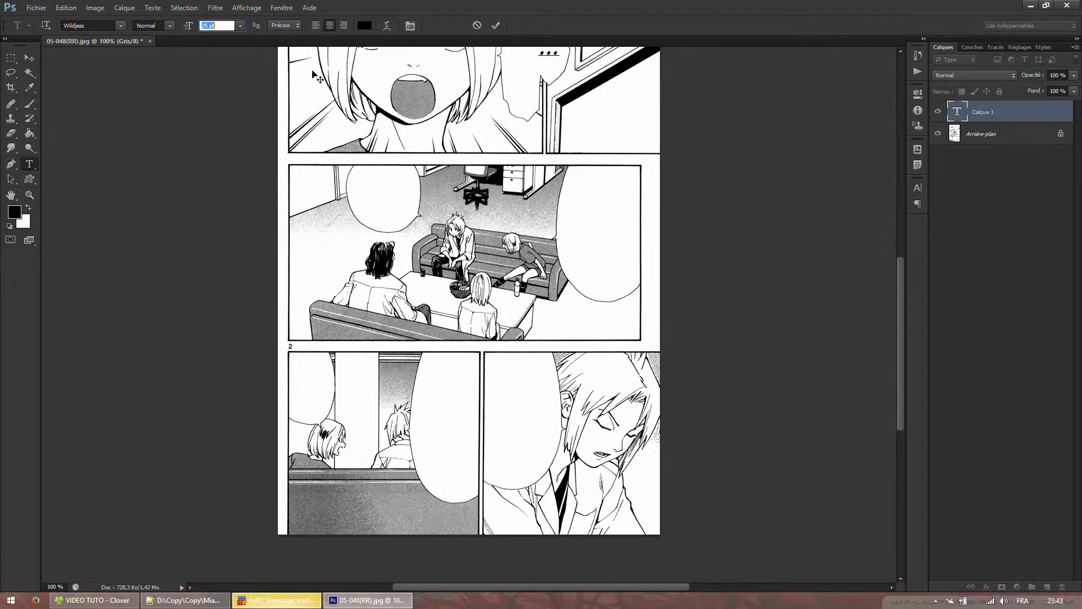
{"action": "scroll", "coordinate": [330, 90], "scroll_direction": "down", "scroll_amount": 10}
{"action": "left_click_drag", "start_coordinate": [901, 326], "coordinate": [903, 279]}
{"action": "scroll", "coordinate": [291, 83], "scroll_direction": "up", "scroll_amount": 5}
{"action": "scroll", "coordinate": [213, 27], "scroll_direction": "up", "scroll_amount": 18}
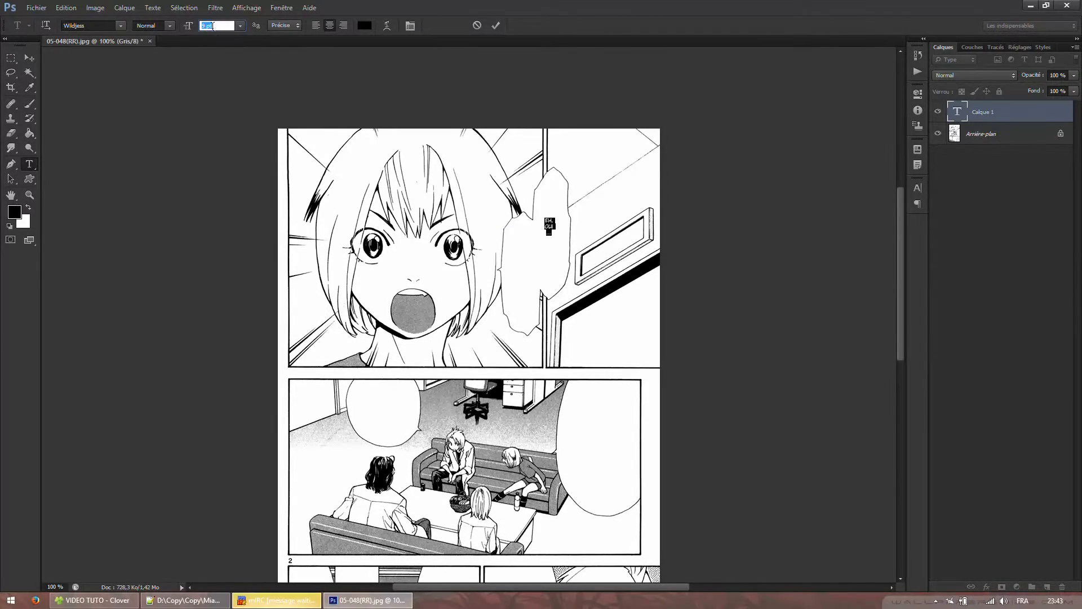
{"action": "type", "text": "150"}
{"action": "key", "text": "Return"}
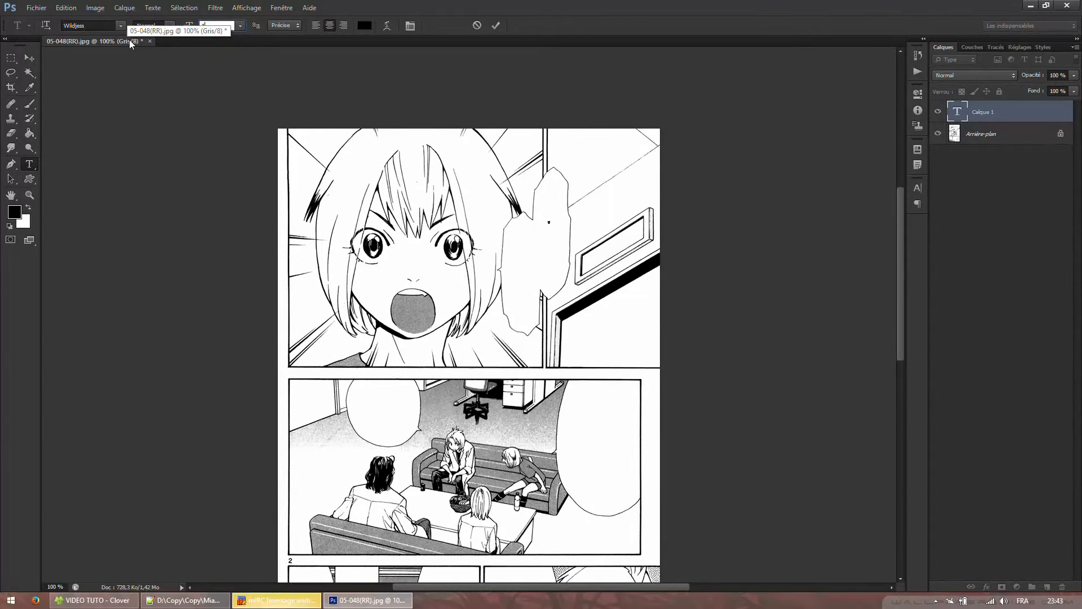
{"action": "key", "text": "ctrl+z"}
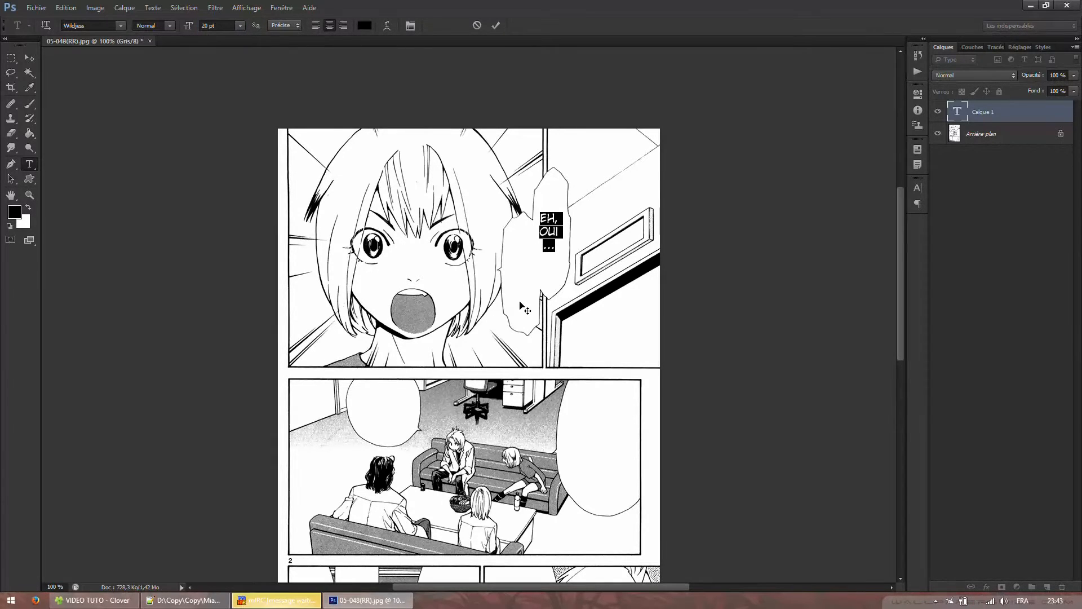
Nudge the text slightly to the right within the jagged speech bubble and commit the text edit.
{"action": "left_click", "coordinate": [545, 258]}
{"action": "left_click_drag", "start_coordinate": [604, 262], "coordinate": [606, 261]}
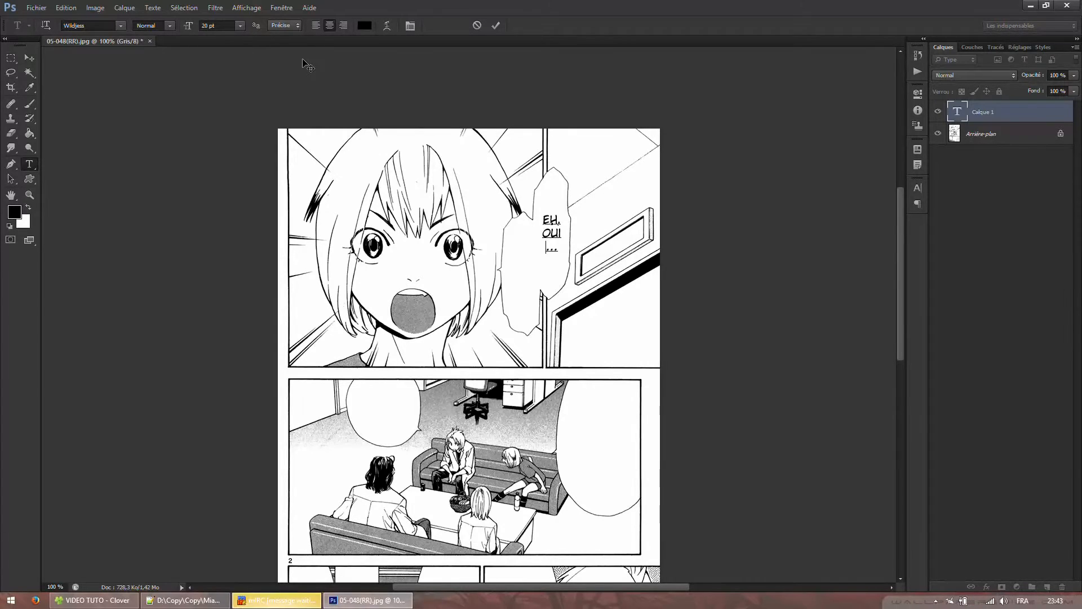
{"action": "left_click", "coordinate": [285, 25]}
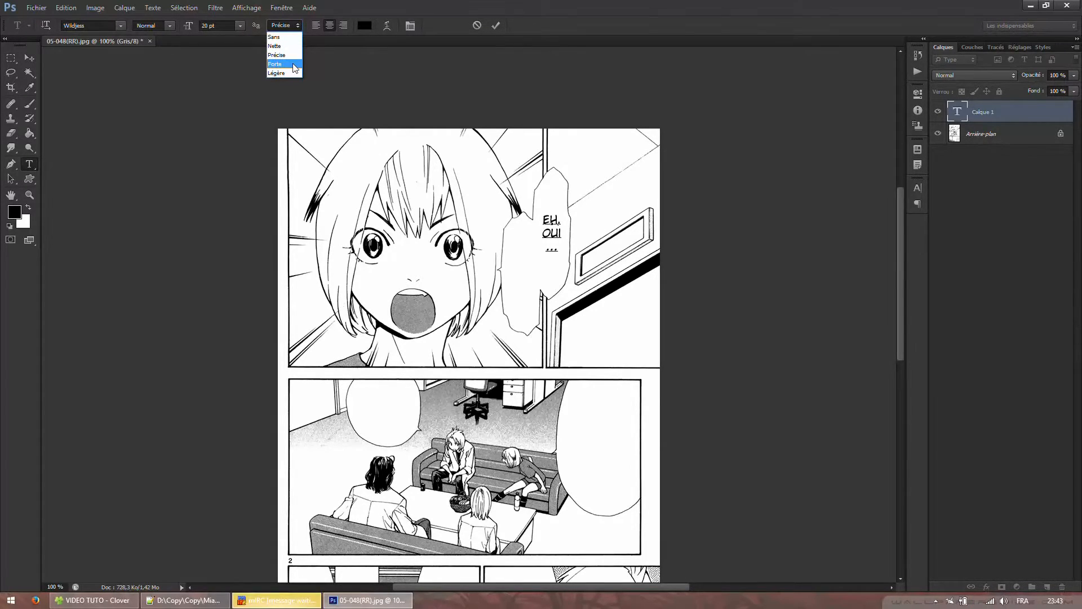
{"action": "left_click", "coordinate": [432, 97]}
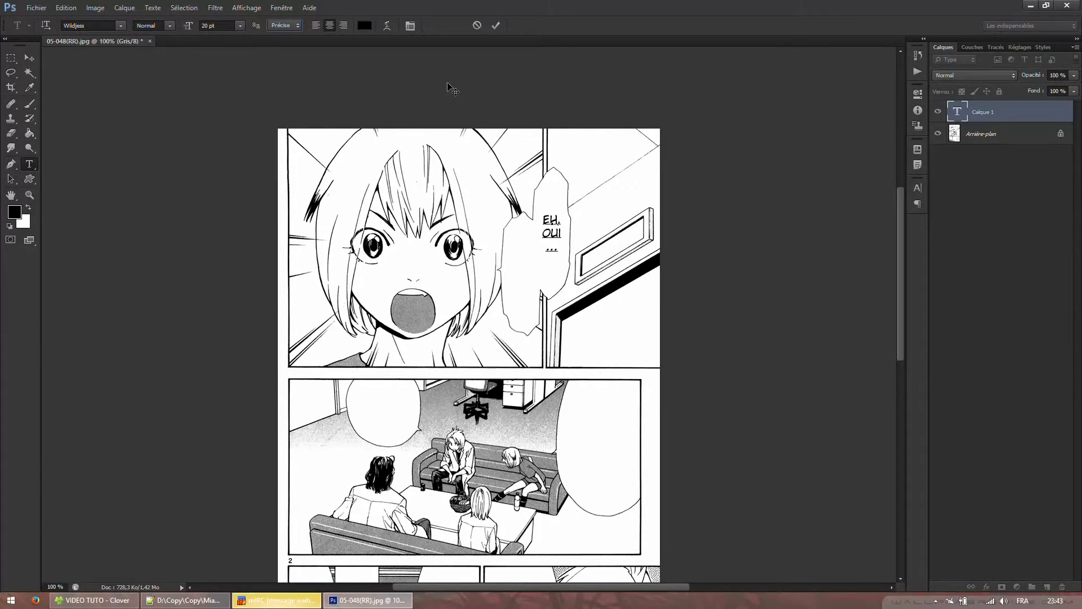
{"action": "left_click", "coordinate": [95, 8]}
{"action": "left_click", "coordinate": [95, 8]}
{"action": "left_click", "coordinate": [496, 25]}
Examine the image colour modes and the anti-aliasing options available for the text.
{"action": "left_click", "coordinate": [94, 8]}
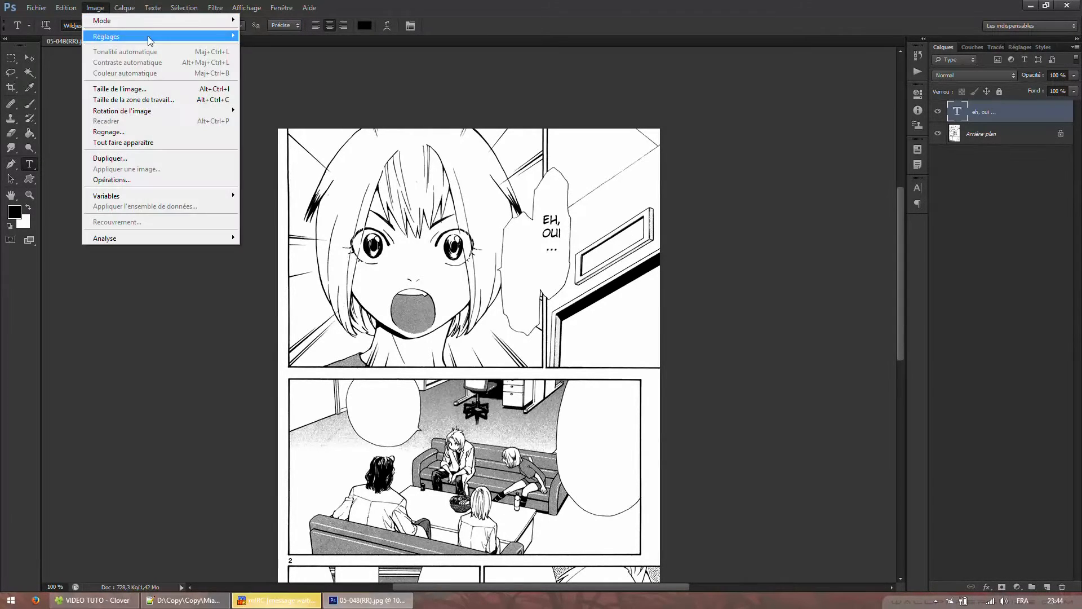
{"action": "left_click", "coordinate": [95, 8]}
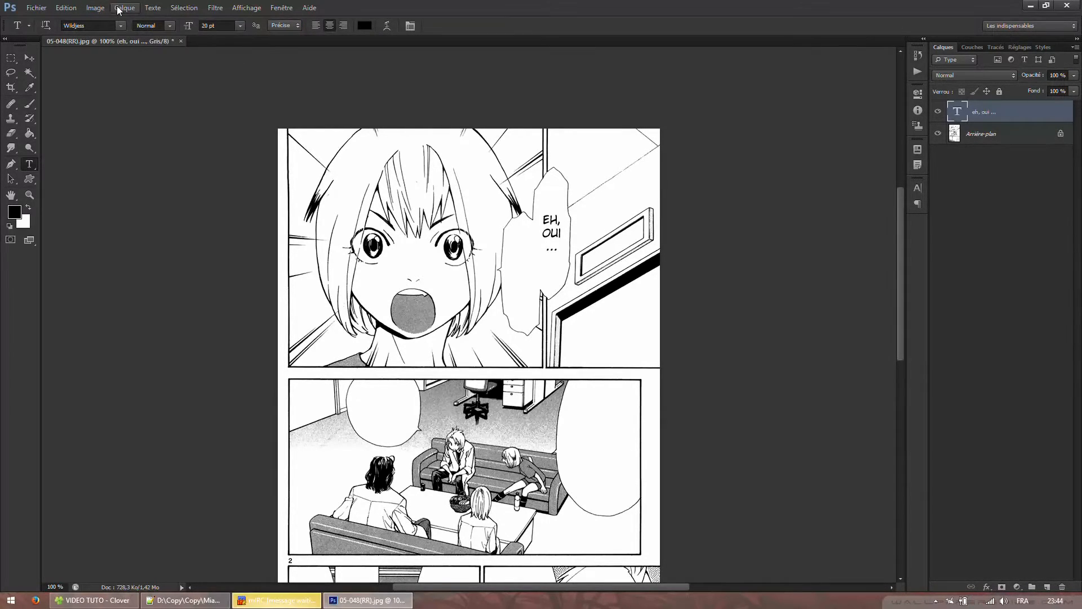
{"action": "left_click", "coordinate": [95, 8]}
{"action": "mouse_move", "coordinate": [93, 20]}
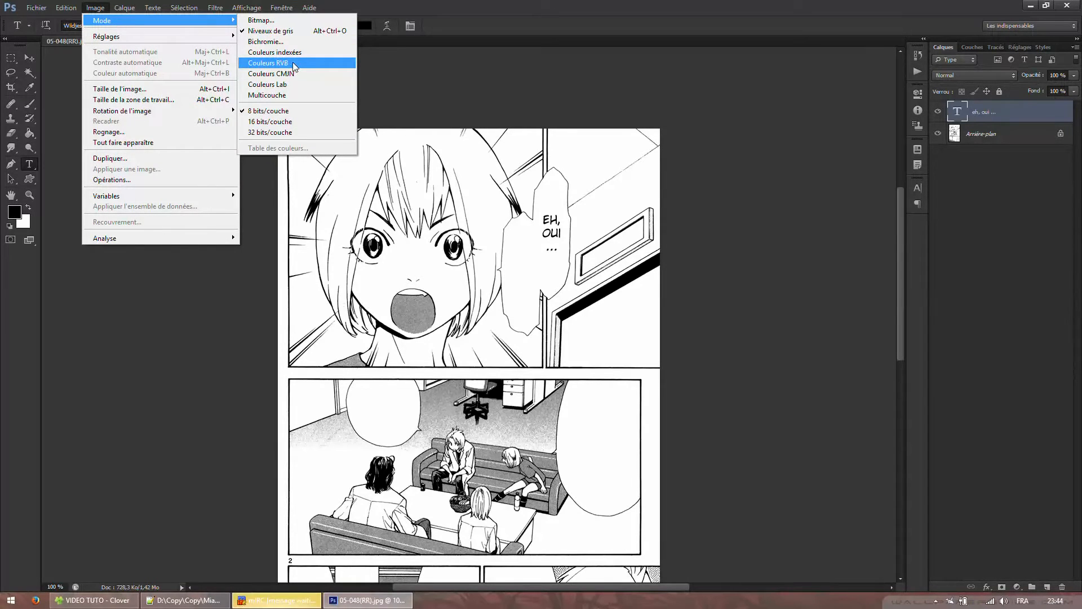
{"action": "left_click", "coordinate": [533, 99]}
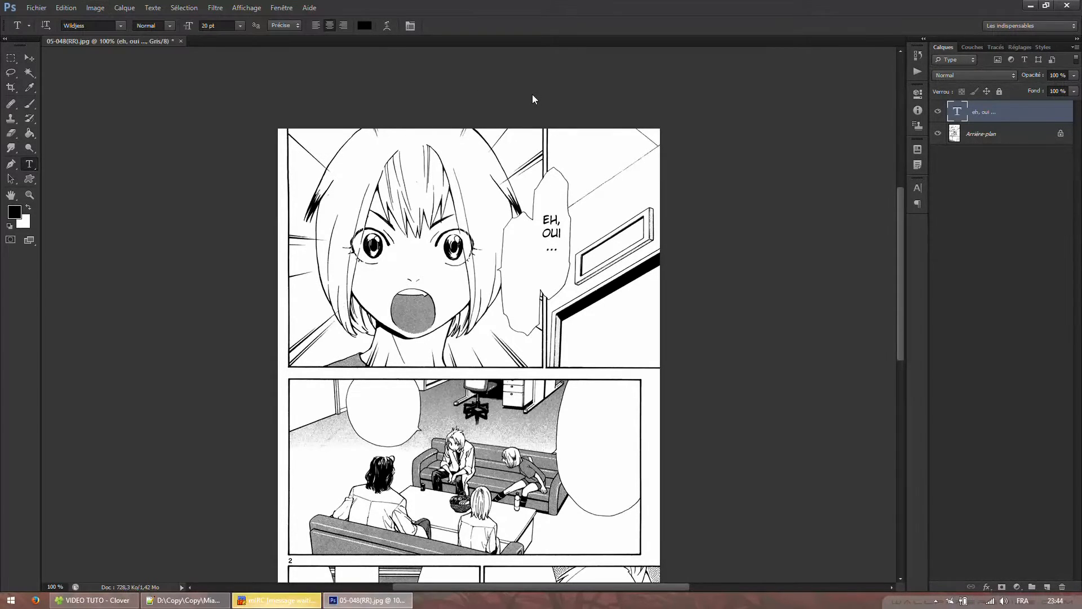
{"action": "left_click", "coordinate": [286, 27]}
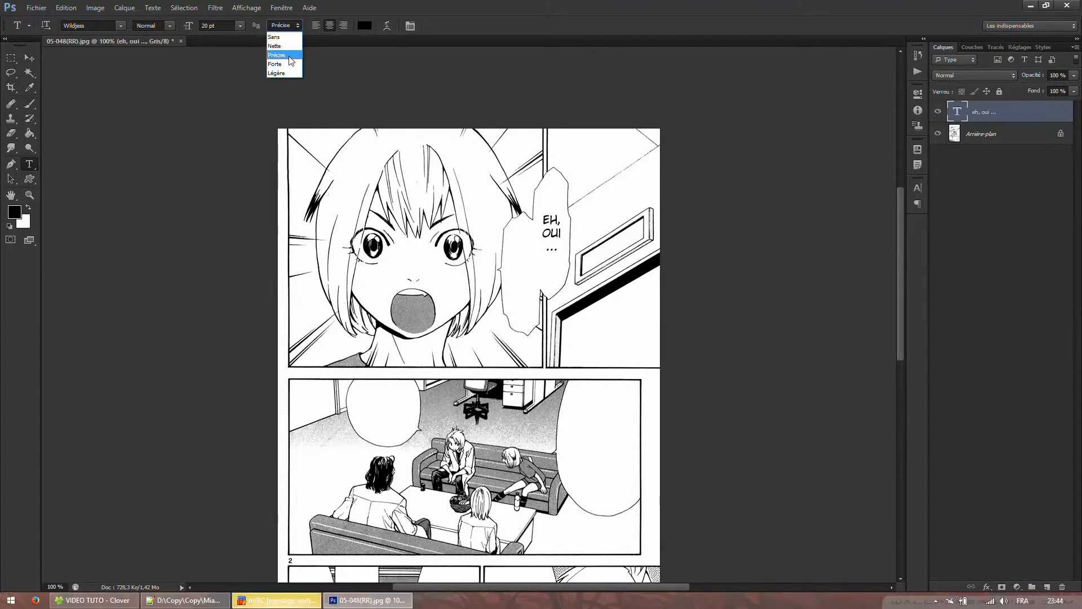
{"action": "left_click", "coordinate": [332, 57]}
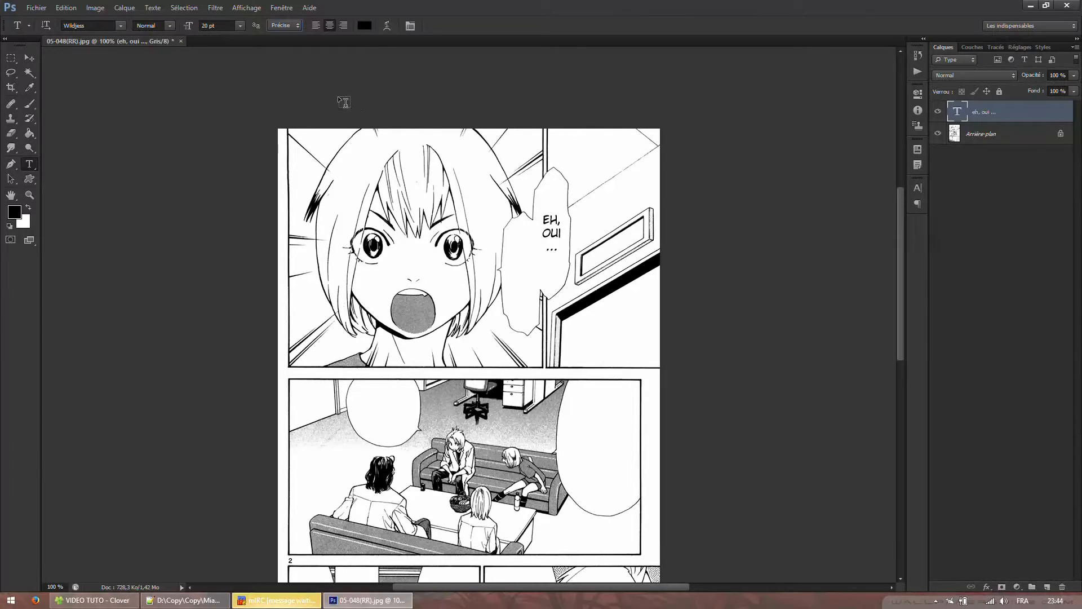
{"action": "left_click", "coordinate": [288, 25]}
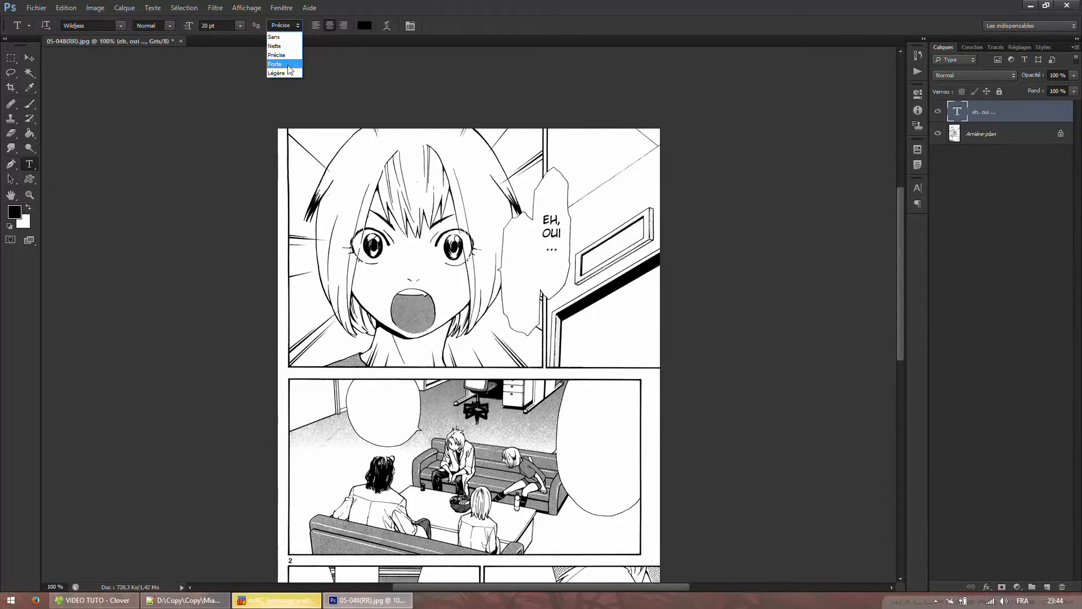
{"action": "left_click", "coordinate": [349, 64]}
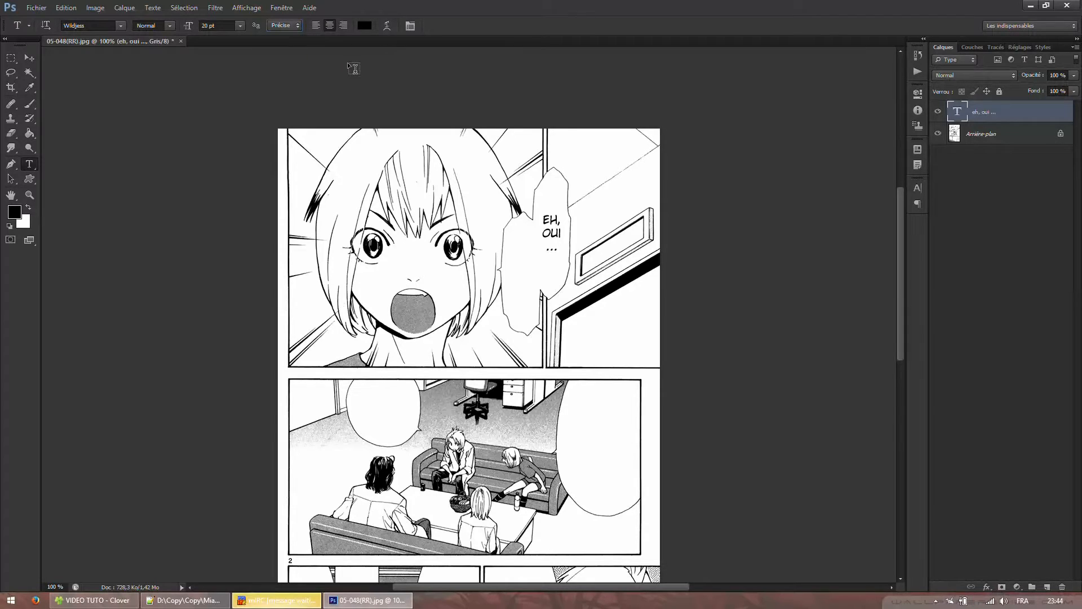
Convert the image from grayscale to RGB colour mode without flattening the layers.
{"action": "left_click", "coordinate": [104, 11]}
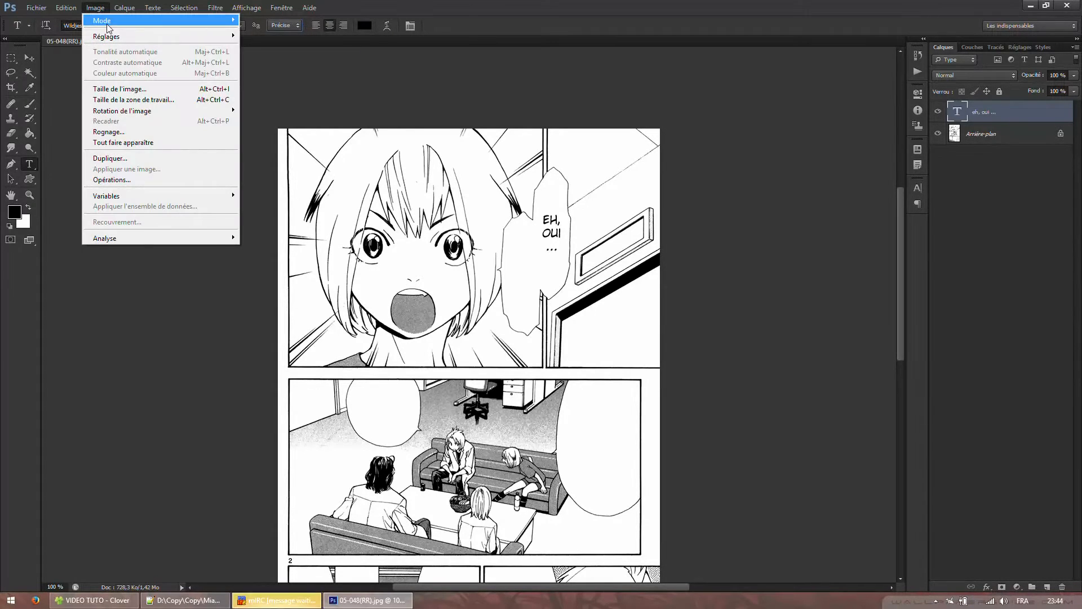
{"action": "mouse_move", "coordinate": [215, 21]}
{"action": "left_click", "coordinate": [272, 63]}
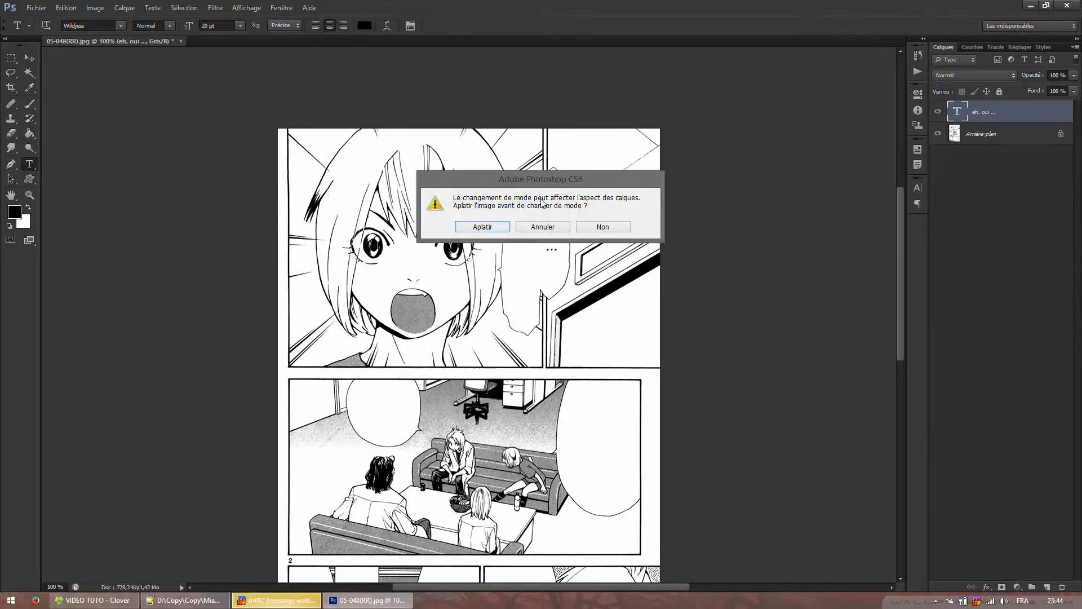
{"action": "left_click", "coordinate": [600, 222]}
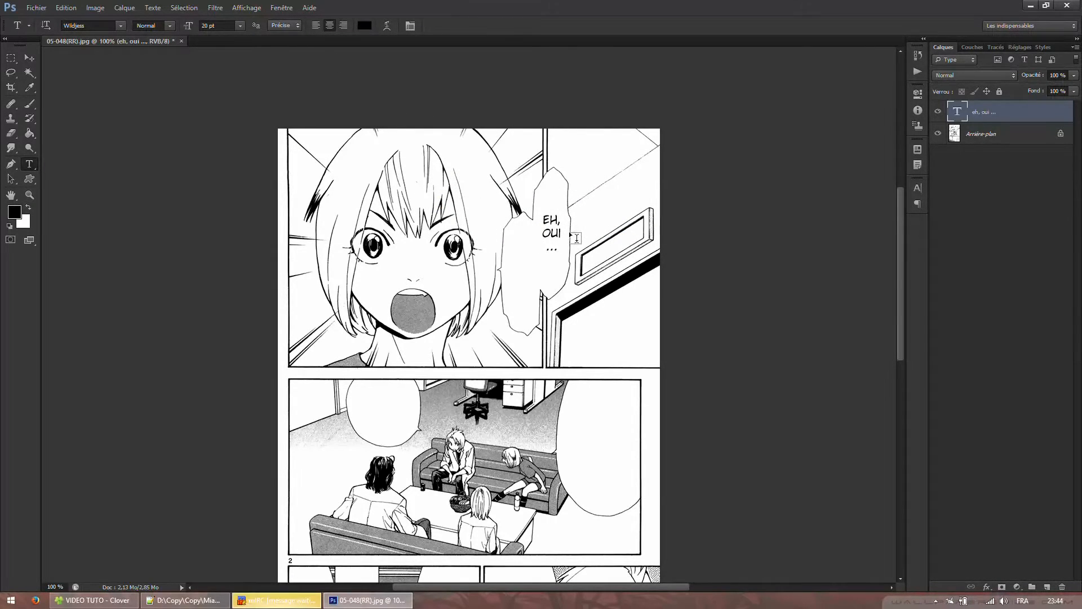
Try the Forte anti-aliasing on the whole bubble text, and undo it together with the RGB conversion.
{"action": "left_click_drag", "start_coordinate": [542, 219], "coordinate": [557, 252]}
{"action": "left_click", "coordinate": [285, 25]}
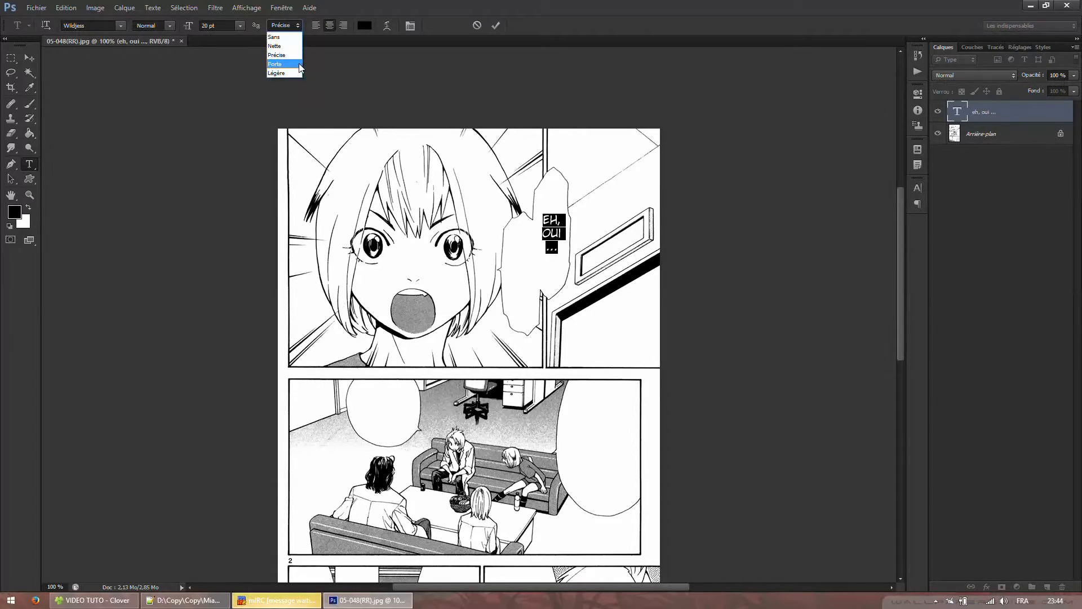
{"action": "left_click", "coordinate": [282, 49]}
{"action": "left_click", "coordinate": [494, 28]}
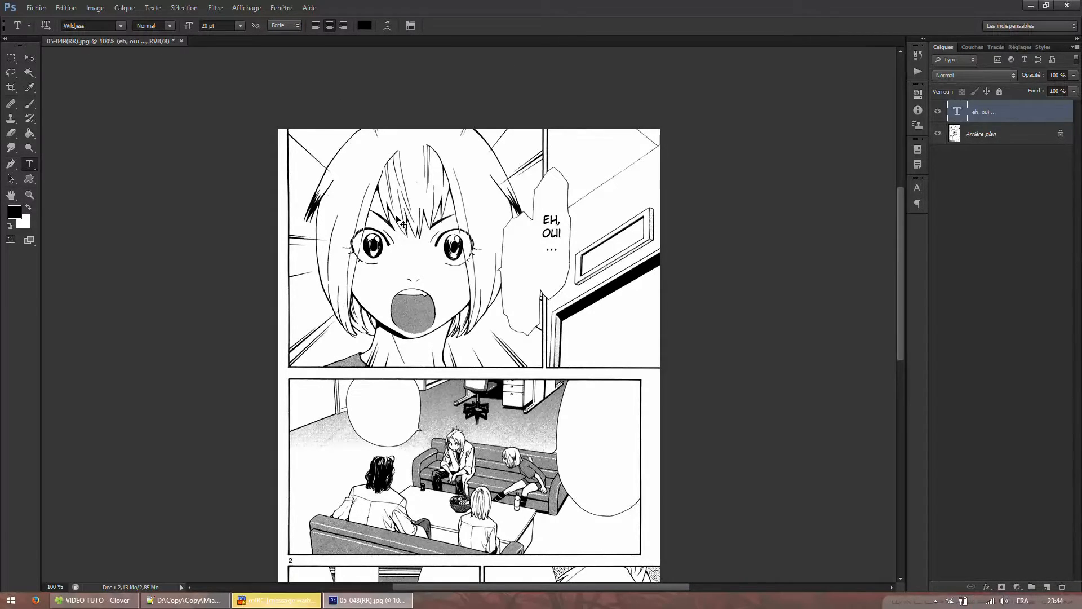
{"action": "key", "text": "ctrl+z"}
{"action": "key", "text": "ctrl+alt+z"}
Try left and right alignment on the whole bubble text, return it to centred and commit it.
{"action": "left_click_drag", "start_coordinate": [543, 215], "coordinate": [581, 249]}
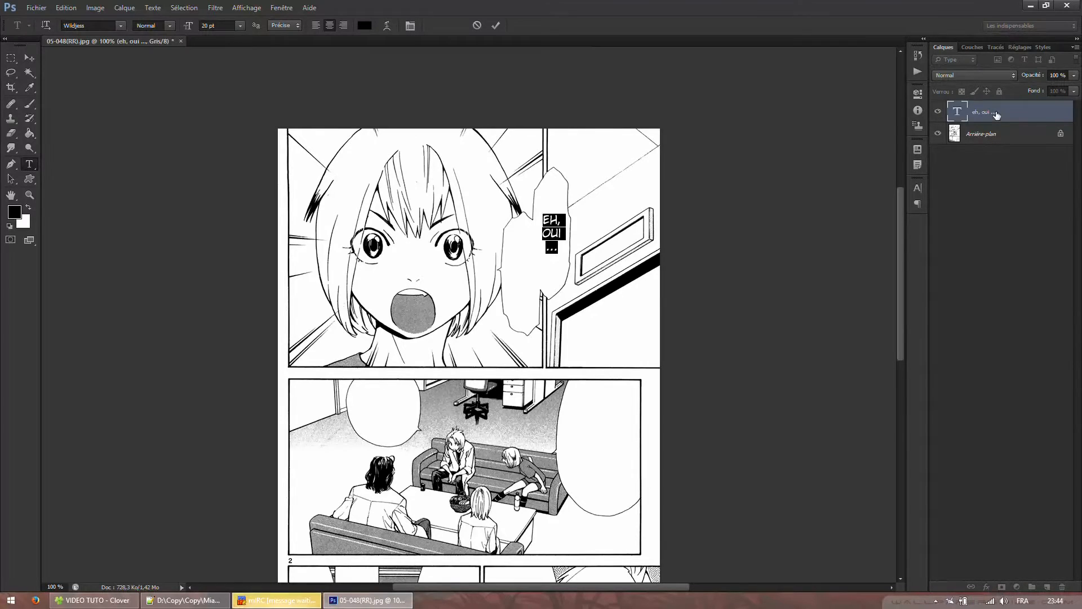
{"action": "left_click", "coordinate": [319, 25]}
{"action": "left_click", "coordinate": [343, 28]}
{"action": "left_click", "coordinate": [329, 25]}
{"action": "left_click", "coordinate": [496, 26]}
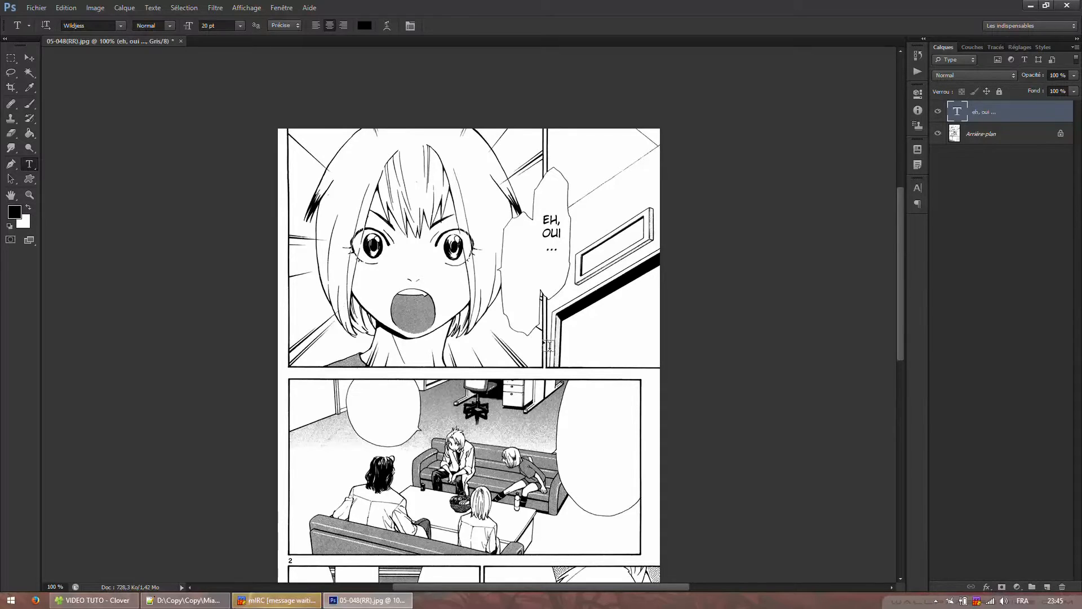
{"action": "left_click_drag", "start_coordinate": [544, 216], "coordinate": [559, 250]}
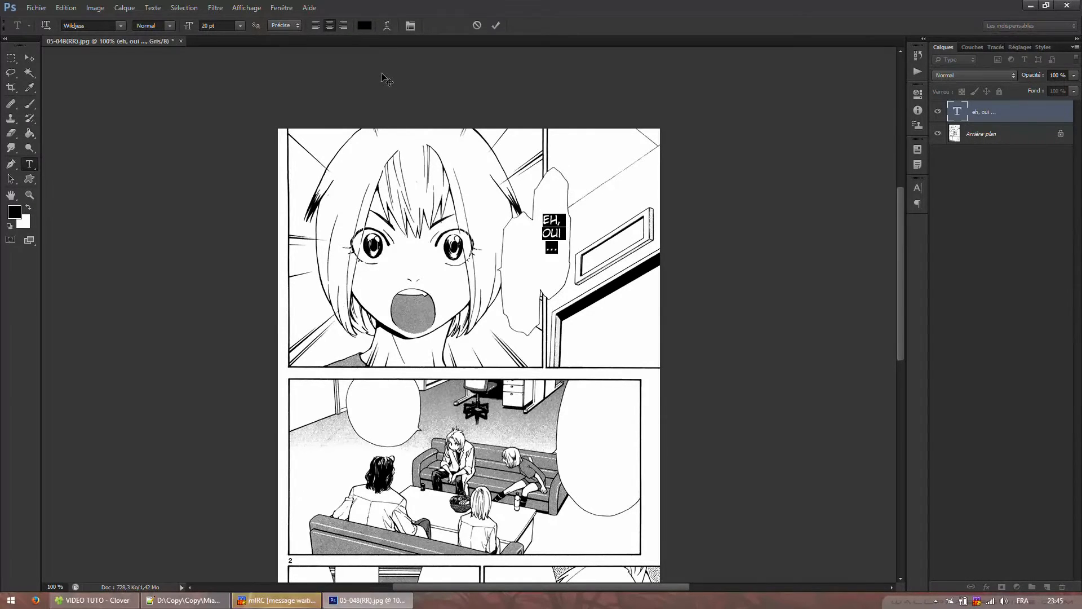
{"action": "left_click", "coordinate": [367, 28]}
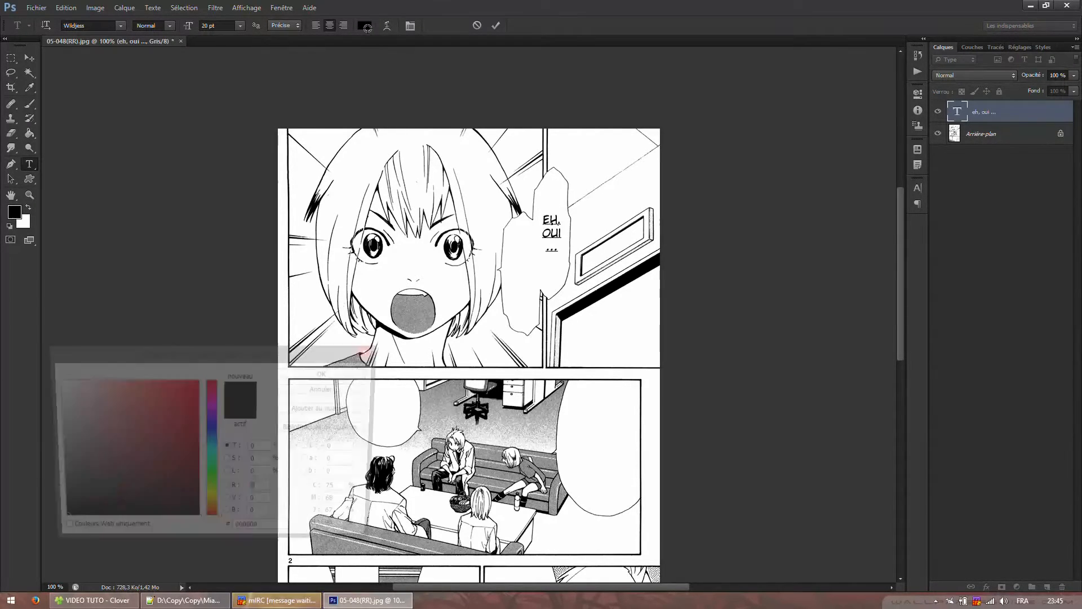
{"action": "mouse_move", "coordinate": [122, 474]}
{"action": "left_mouse_down"}
{"action": "mouse_move", "coordinate": [55, 448]}
{"action": "mouse_move", "coordinate": [55, 480]}
{"action": "left_mouse_up"}
{"action": "left_click", "coordinate": [346, 390]}
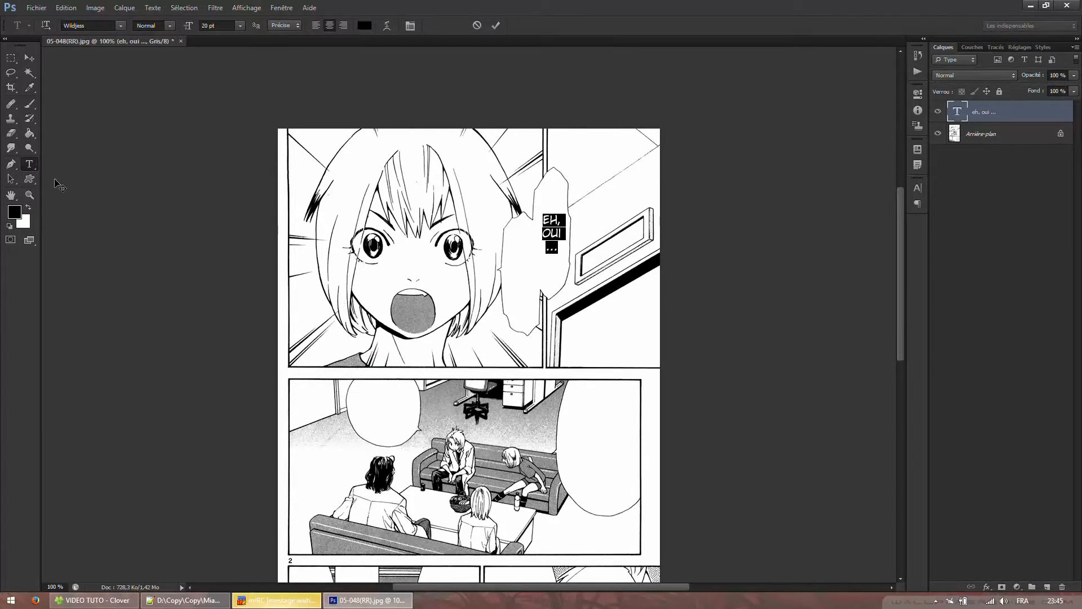
Recolour the selected bubble text by setting the foreground colour to ce470b, keeping the whole text selected.
{"action": "left_click", "coordinate": [14, 212]}
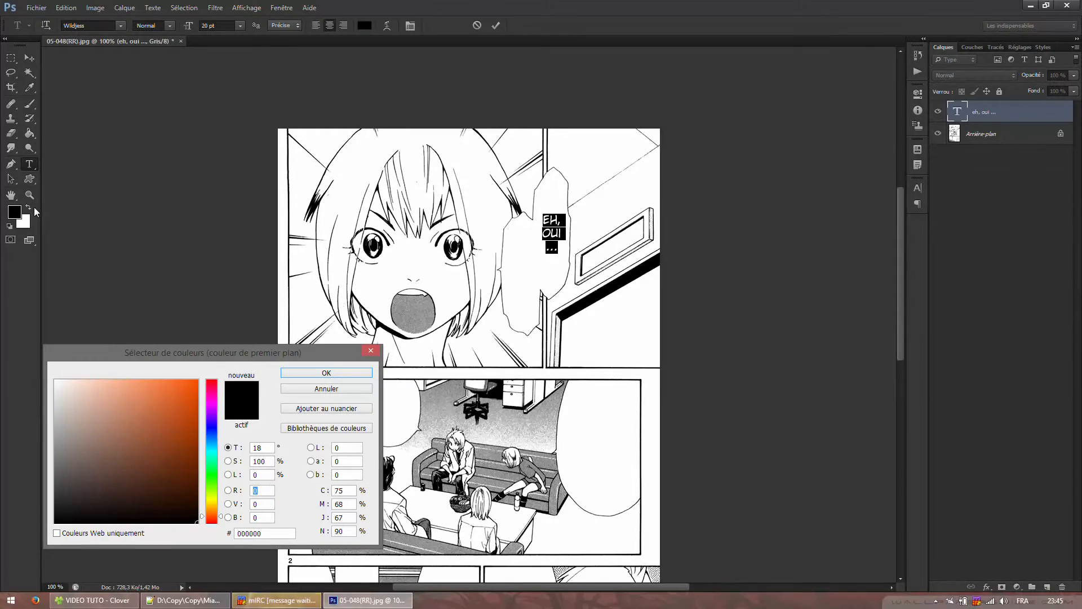
{"action": "left_click", "coordinate": [117, 422]}
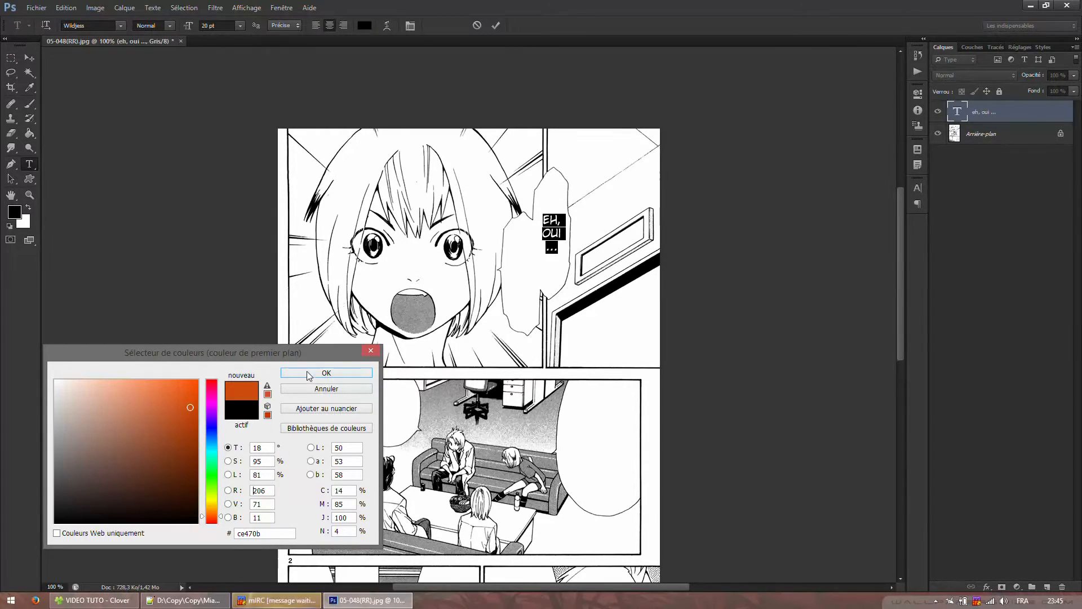
{"action": "left_click", "coordinate": [313, 374]}
{"action": "key", "text": "ctrl+a"}
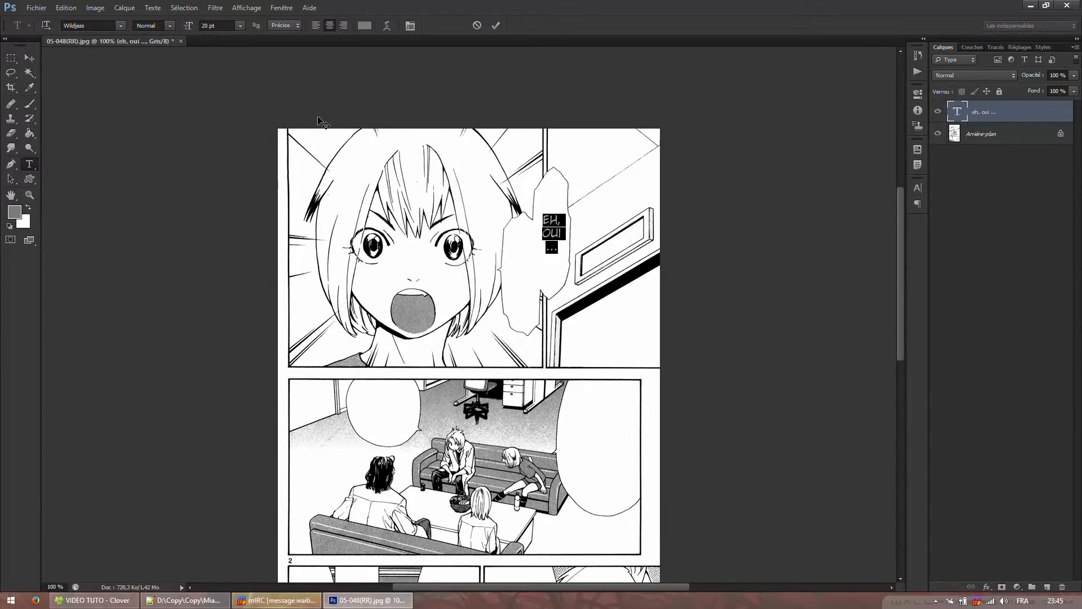
Leave the bubble text's editing mode and display the Character options.
{"action": "left_click", "coordinate": [473, 31]}
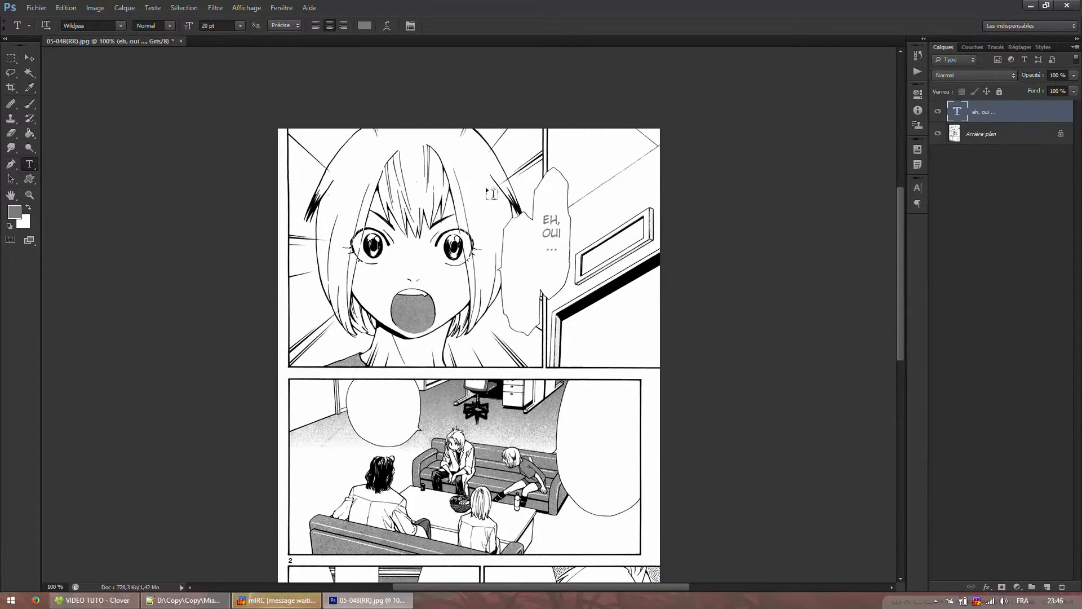
{"action": "left_click", "coordinate": [281, 7]}
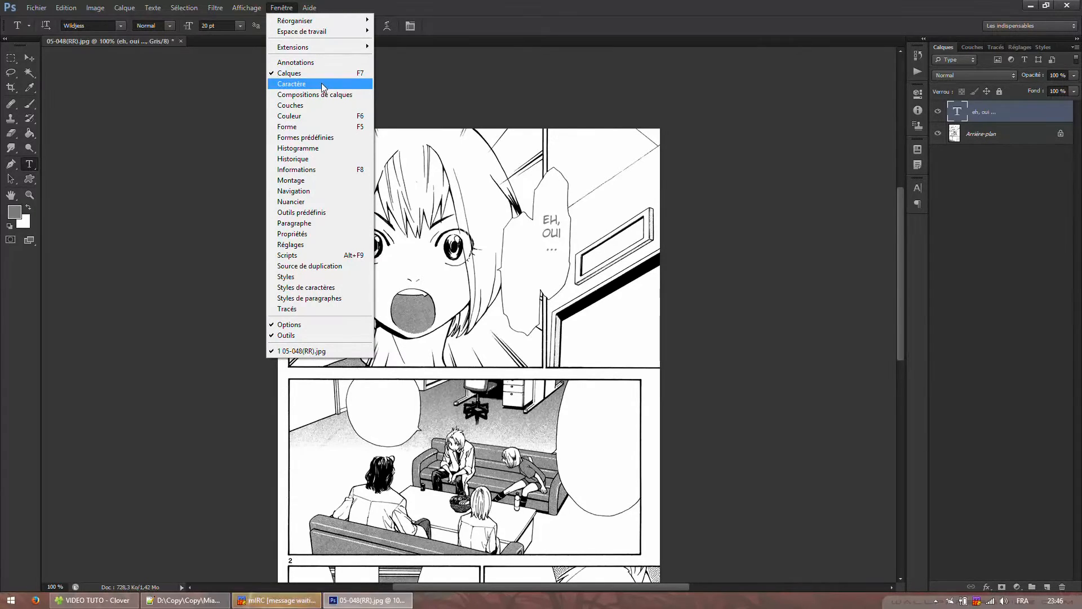
{"action": "left_click", "coordinate": [325, 85]}
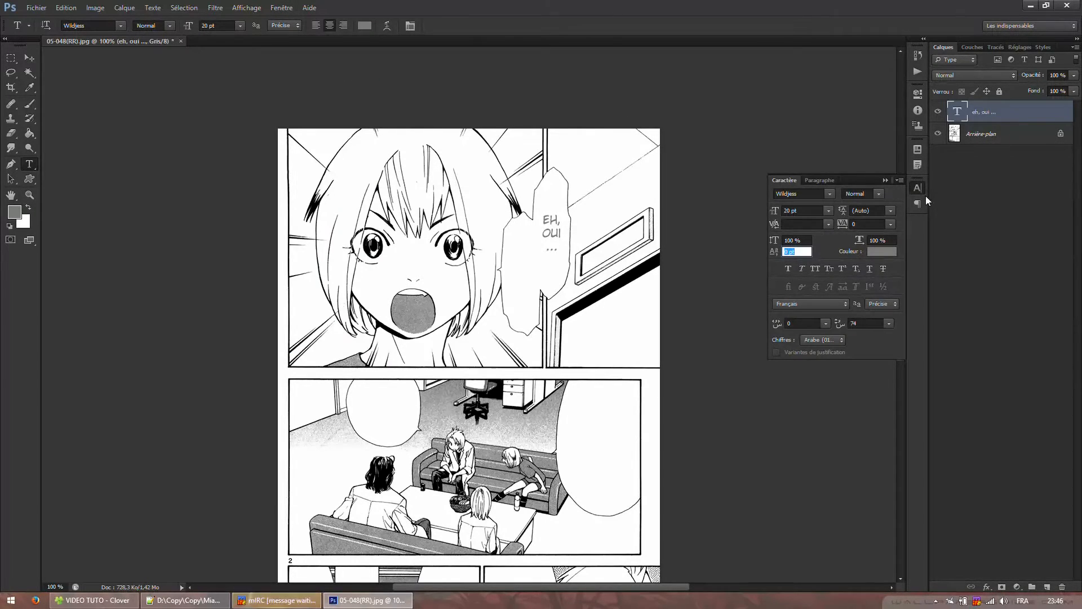
{"action": "left_click", "coordinate": [281, 7]}
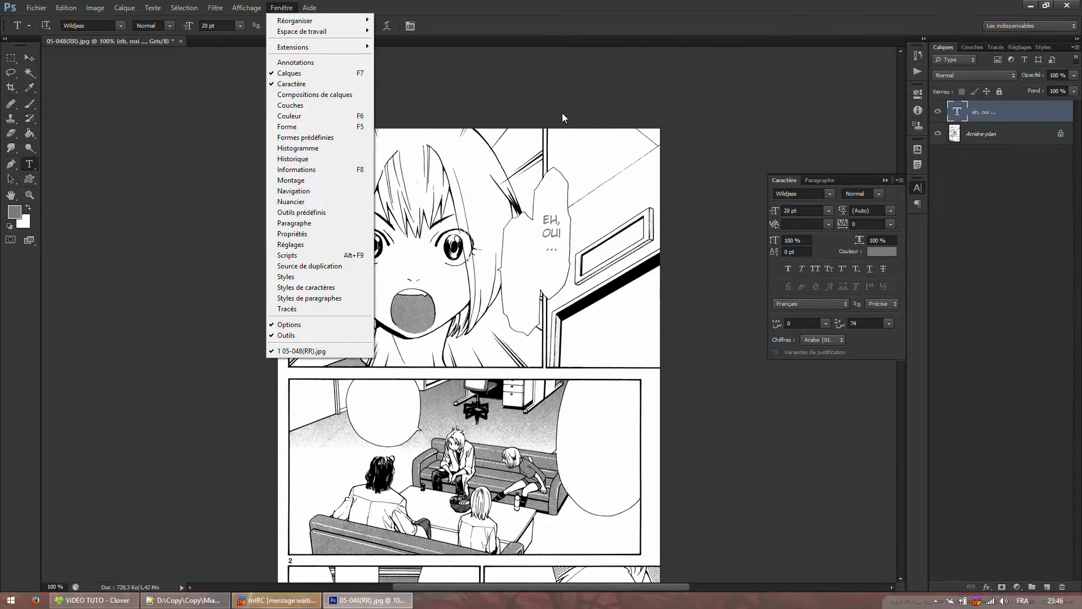
{"action": "left_click", "coordinate": [698, 2]}
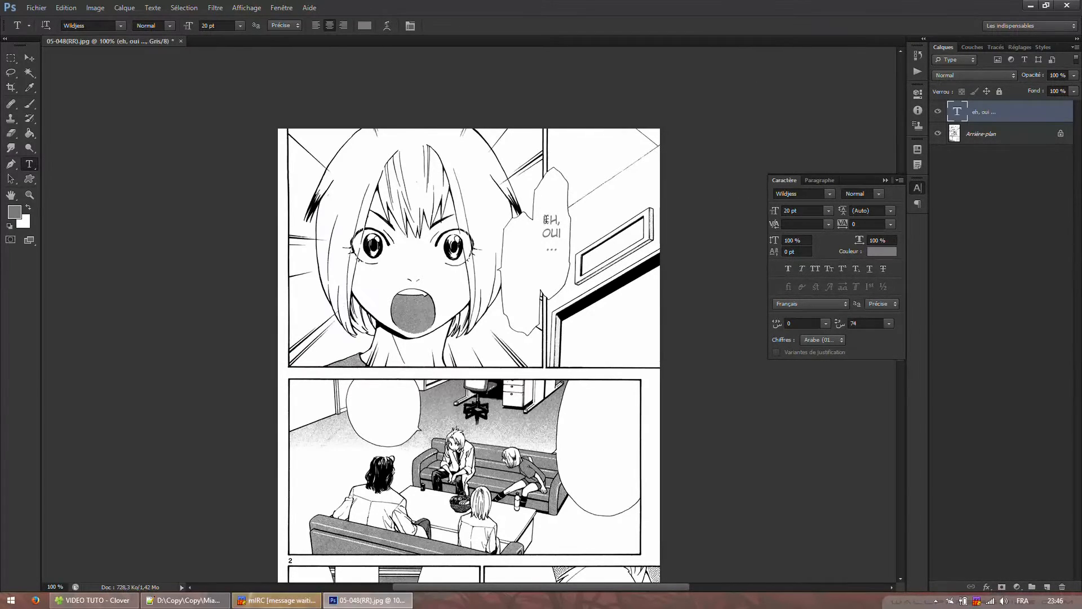
Try 24 pt and other leading values on the whole bubble text, and return the leading to Auto.
{"action": "left_click_drag", "start_coordinate": [545, 220], "coordinate": [592, 252]}
{"action": "left_click", "coordinate": [890, 211]}
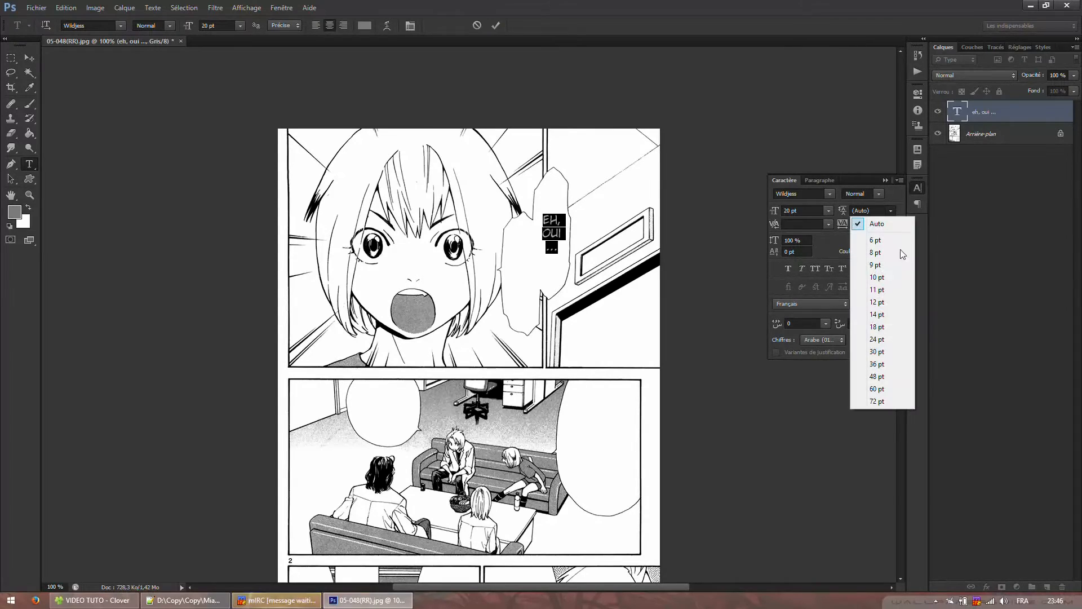
{"action": "left_click", "coordinate": [891, 342]}
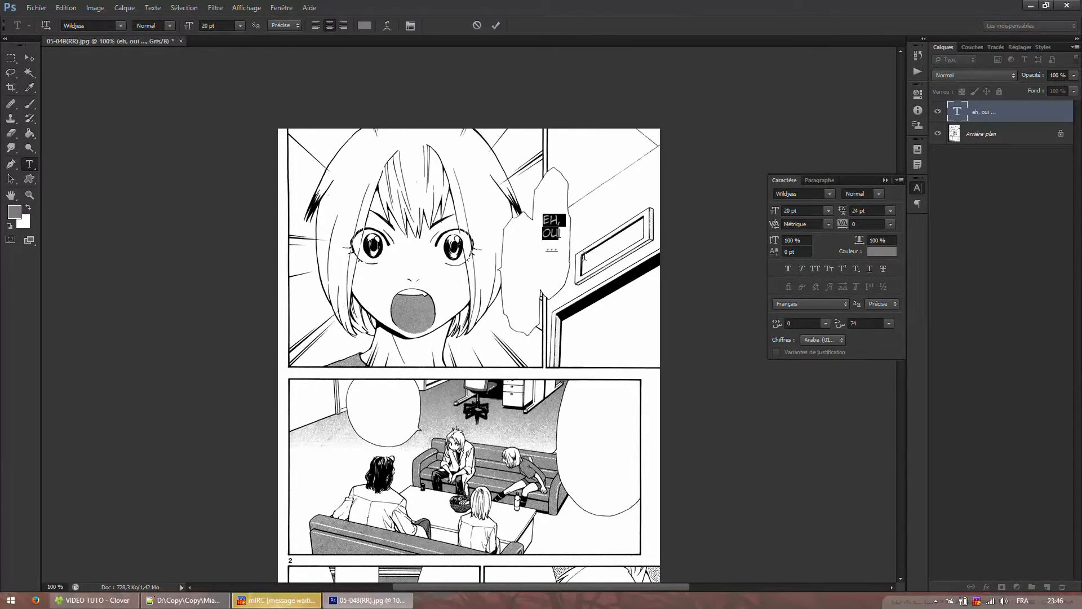
{"action": "left_click", "coordinate": [876, 210]}
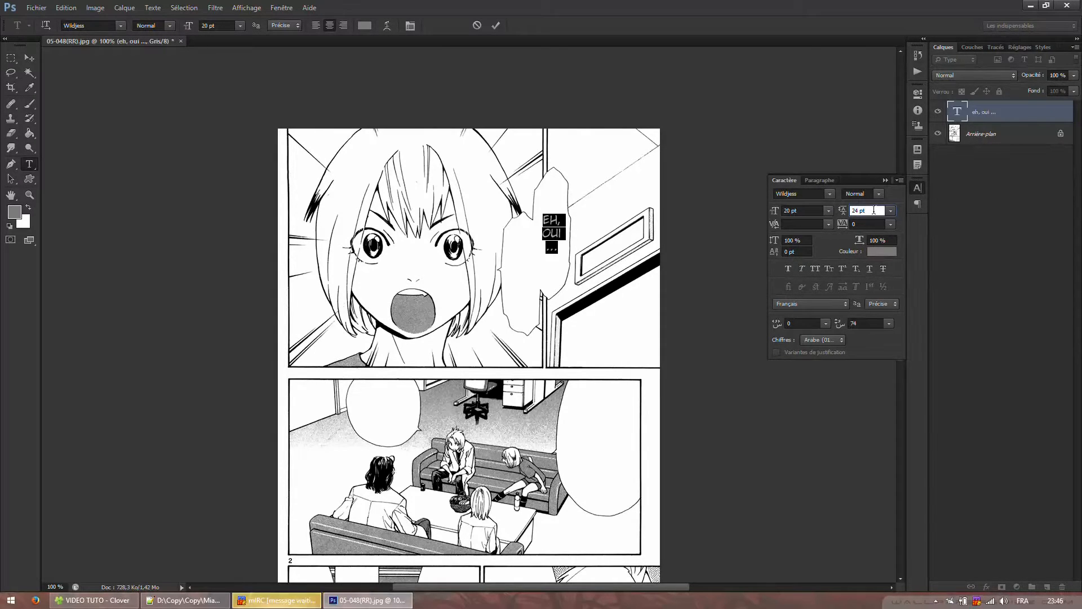
{"action": "scroll", "coordinate": [875, 221], "scroll_direction": "down", "scroll_amount": 8}
{"action": "scroll", "coordinate": [875, 234], "scroll_direction": "up", "scroll_amount": 17}
{"action": "left_click", "coordinate": [891, 210]}
{"action": "left_click", "coordinate": [882, 225]}
Try a fixed 18 pt leading on the bubble text while stepping the font size down and up.
{"action": "left_click", "coordinate": [227, 27]}
{"action": "key", "text": "Up"}
{"action": "key", "text": "Up"}
{"action": "left_click", "coordinate": [892, 211]}
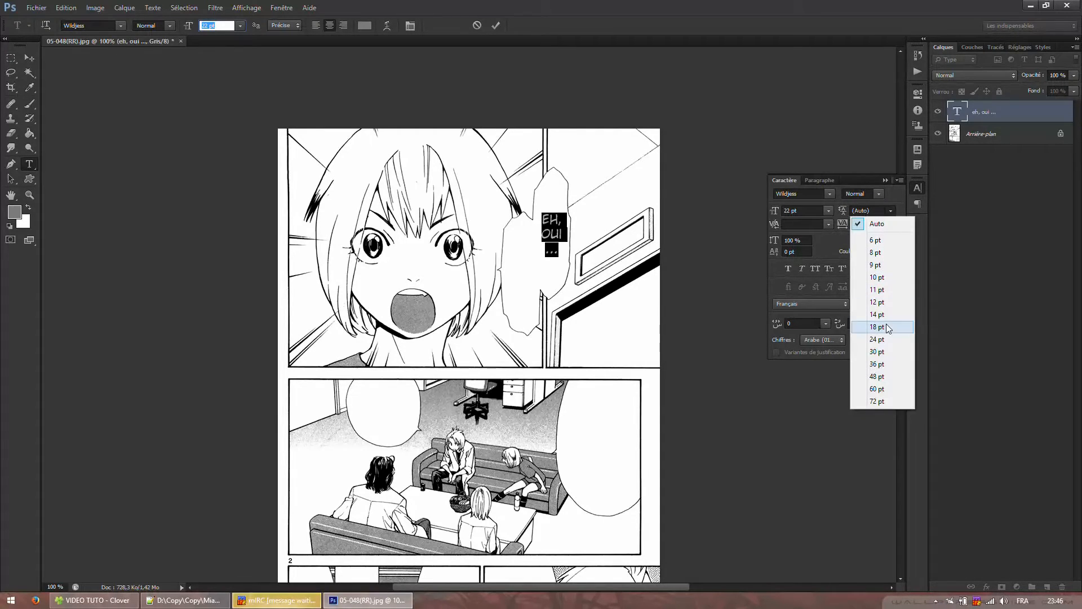
{"action": "left_click", "coordinate": [880, 326]}
{"action": "scroll", "coordinate": [214, 27], "scroll_direction": "down", "scroll_amount": 9}
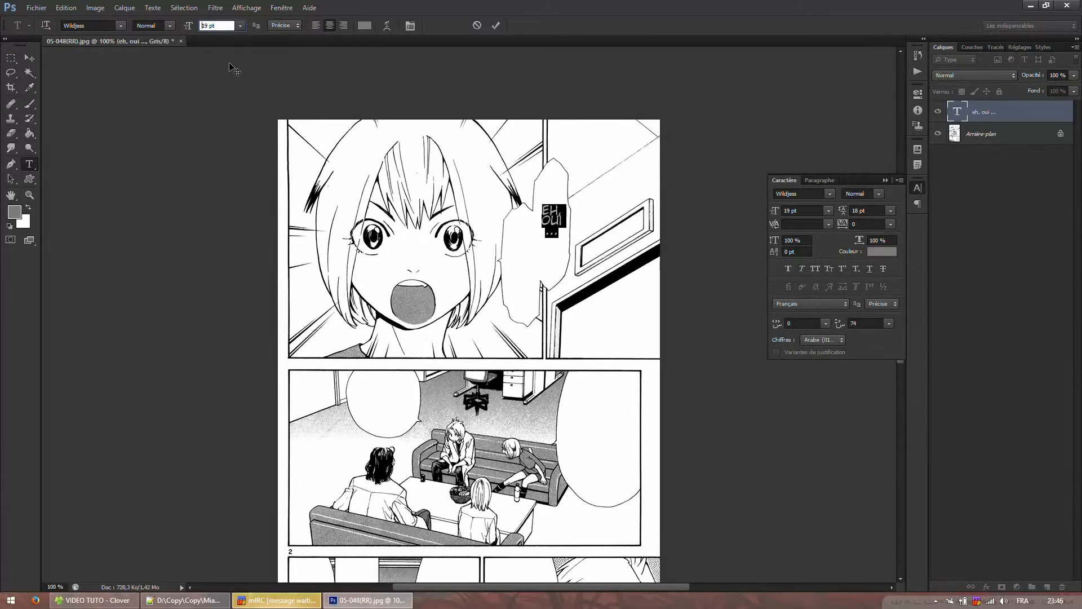
{"action": "key", "text": "Up"}
{"action": "key", "text": "Up"}
{"action": "key", "text": "Up"}
{"action": "key", "text": "Up"}
{"action": "key", "text": "Up"}
{"action": "key", "text": "Up"}
{"action": "key", "text": "Up"}
{"action": "key", "text": "Up"}
{"action": "key", "text": "Up"}
{"action": "key", "text": "Up"}
{"action": "key", "text": "Up"}
{"action": "key", "text": "Up"}
{"action": "key", "text": "Up"}
{"action": "key", "text": "Up"}
{"action": "key", "text": "Up"}
{"action": "key", "text": "Up"}
{"action": "key", "text": "Up"}
{"action": "key", "text": "Up"}
{"action": "key", "text": "Up"}
Return the bubble text's leading to Auto, set its font size to 22 pt and commit it.
{"action": "left_click", "coordinate": [890, 211]}
{"action": "left_click", "coordinate": [885, 221]}
{"action": "key", "text": "Down"}
{"action": "key", "text": "Down"}
{"action": "key", "text": "Down"}
{"action": "key", "text": "Down"}
{"action": "key", "text": "Down"}
{"action": "key", "text": "Down"}
{"action": "key", "text": "Down"}
{"action": "key", "text": "Down"}
{"action": "key", "text": "Down"}
{"action": "key", "text": "Down"}
{"action": "key", "text": "Down"}
{"action": "key", "text": "Down"}
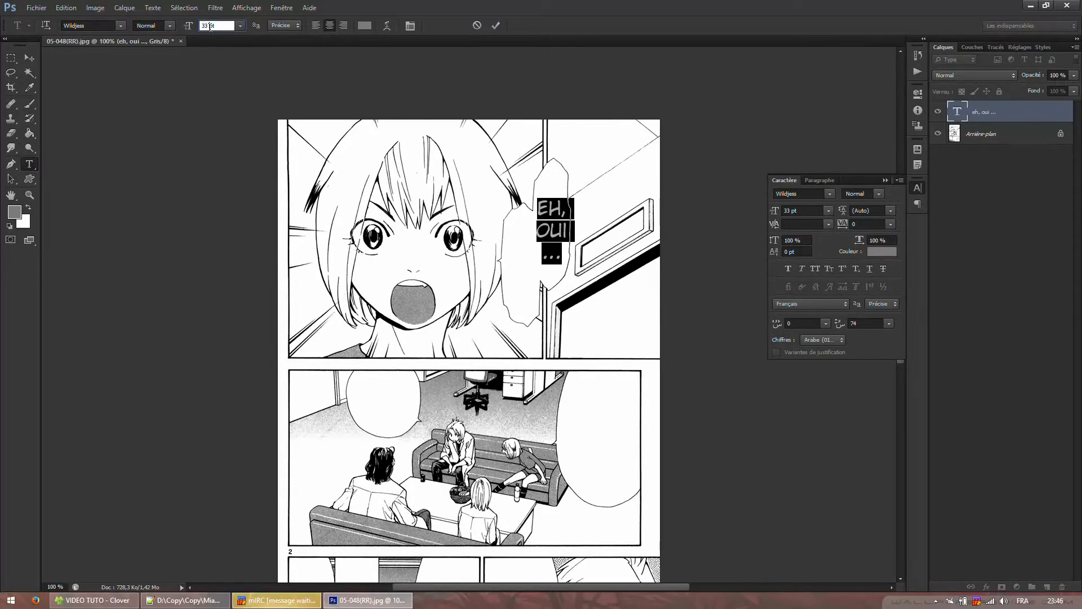
{"action": "key", "text": "Up"}
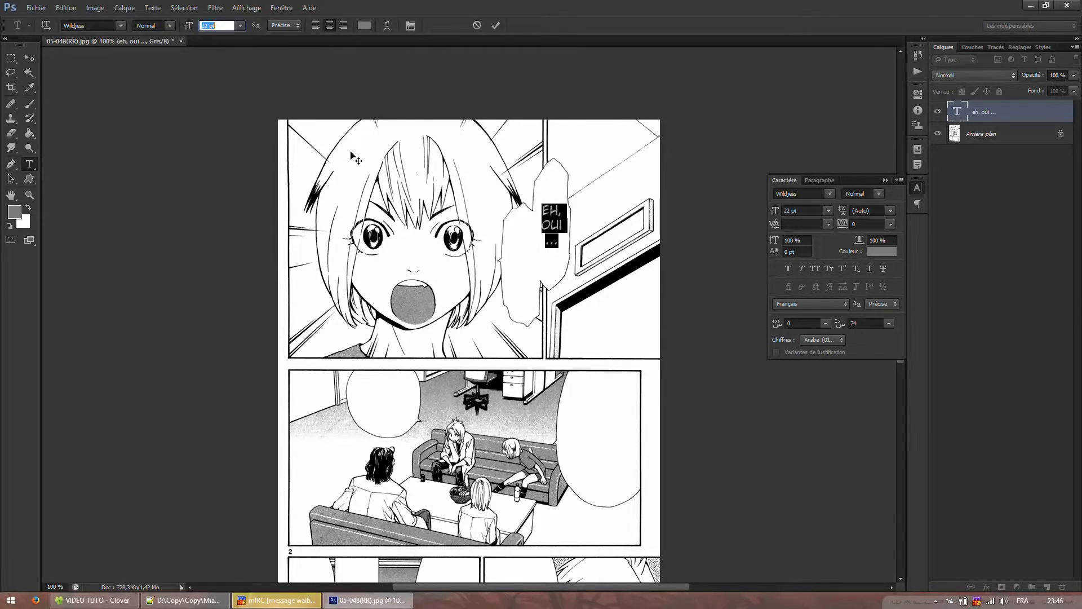
{"action": "left_click", "coordinate": [495, 25]}
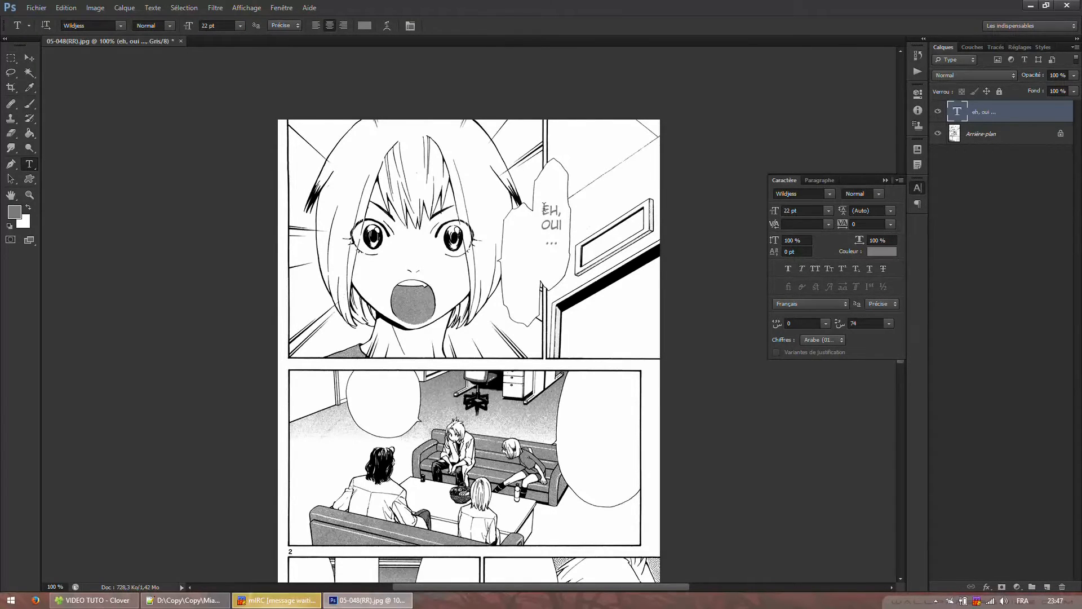
Try tracking values of -75 and 100 on the whole bubble text.
{"action": "key", "text": "Return"}
{"action": "left_click", "coordinate": [892, 225]}
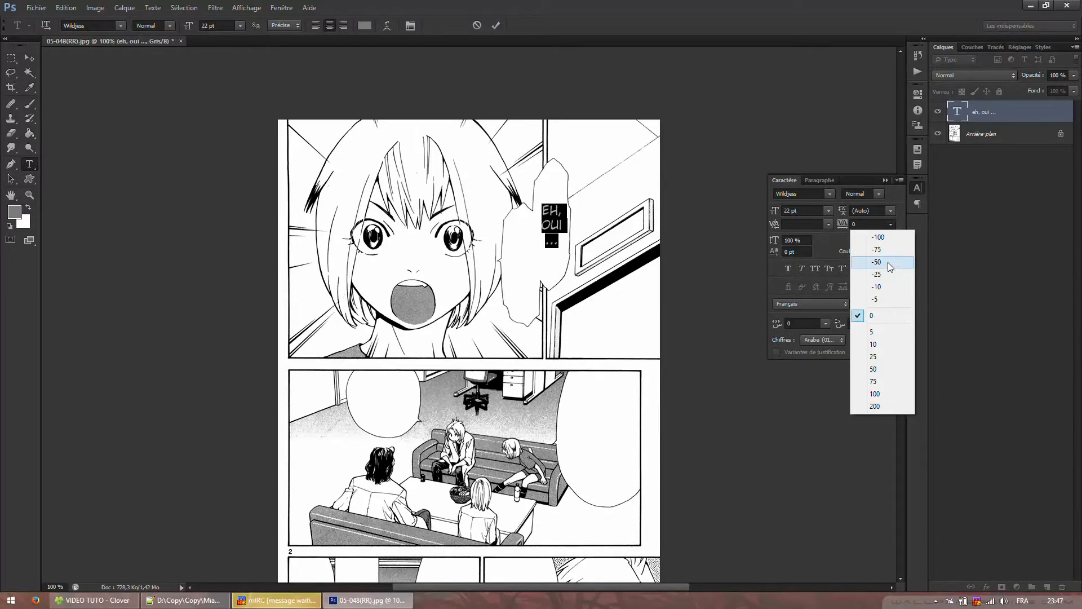
{"action": "left_click", "coordinate": [885, 249]}
{"action": "left_click", "coordinate": [891, 225]}
{"action": "left_click", "coordinate": [876, 394]}
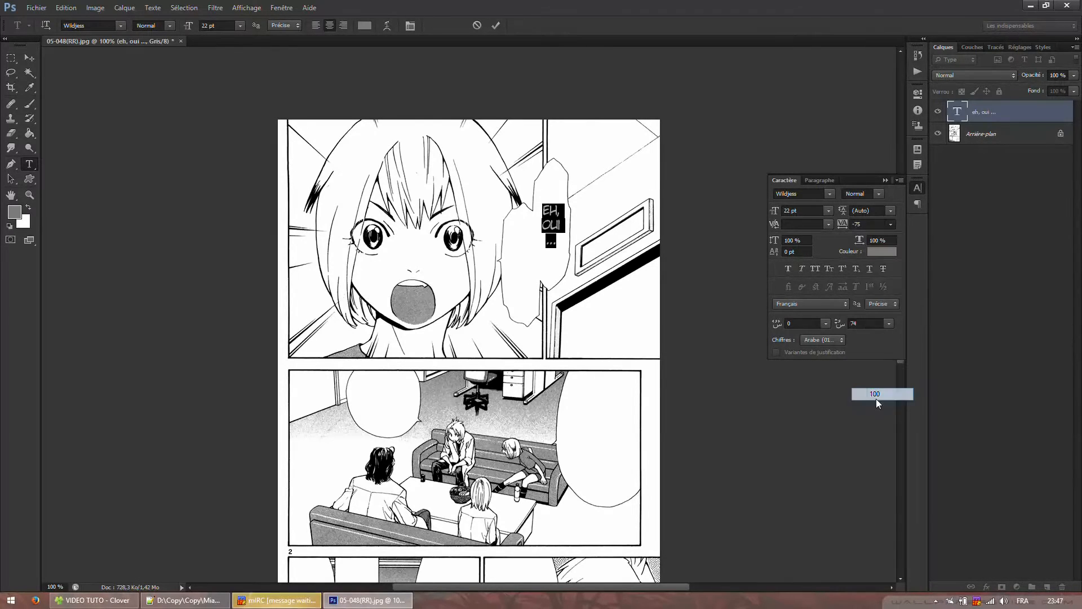
Try tracking values of 250 and 100 on the bubble text, and reset the tracking to 0.
{"action": "left_click", "coordinate": [874, 224]}
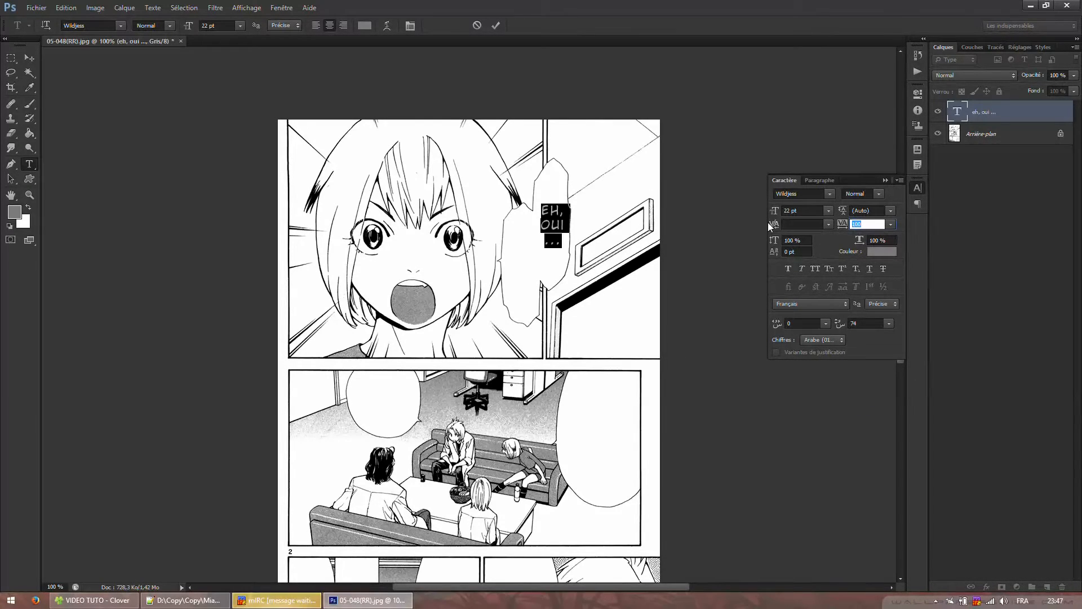
{"action": "type", "text": "250"}
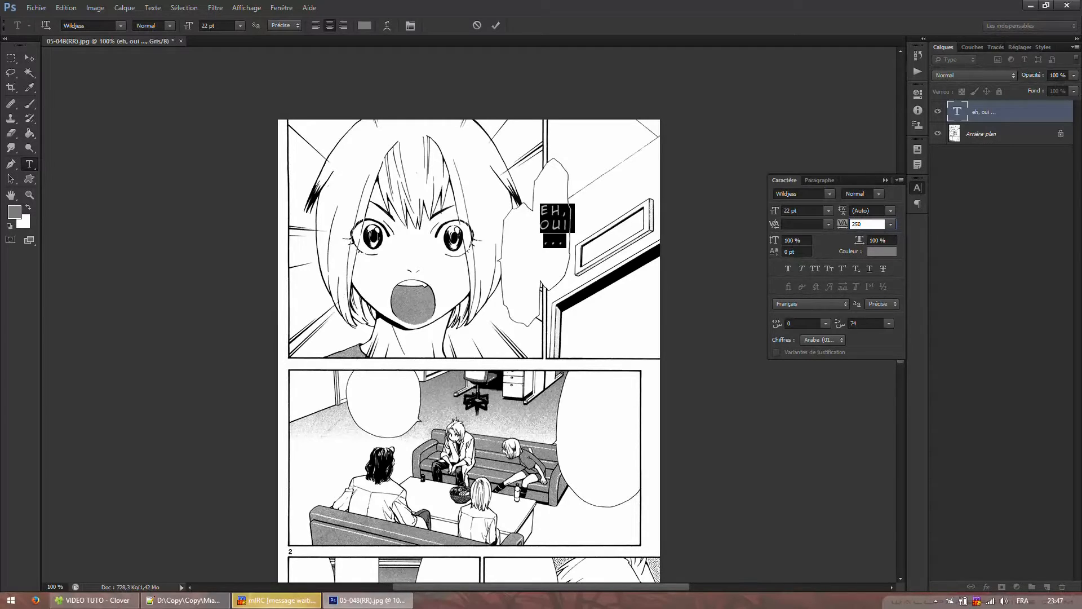
{"action": "key", "text": "BackSpace"}
{"action": "key", "text": "BackSpace"}
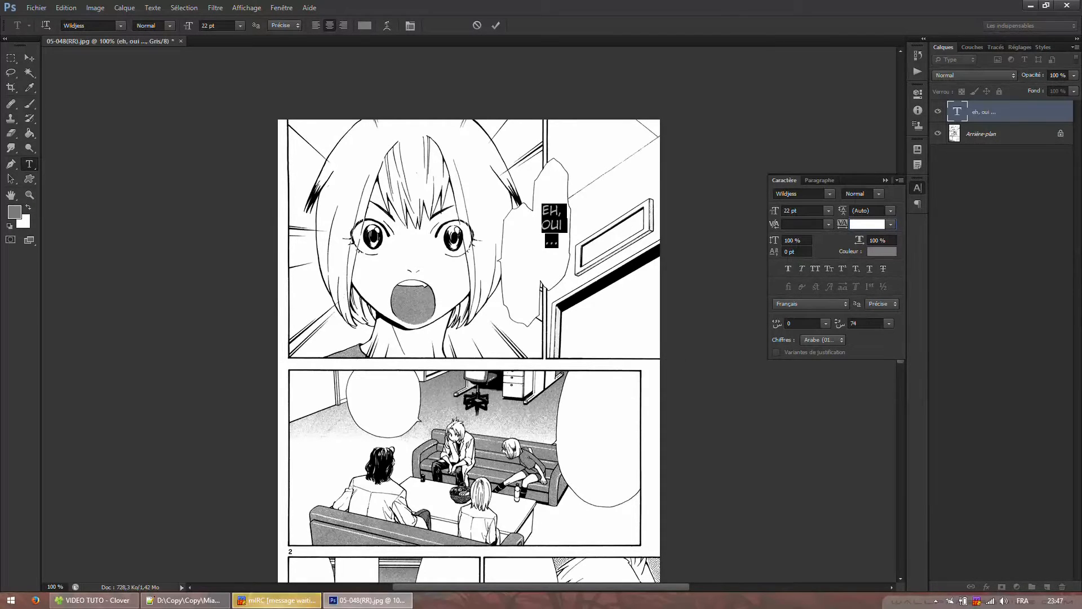
{"action": "type", "text": "100"}
{"action": "key", "text": "Return"}
{"action": "left_click", "coordinate": [891, 225]}
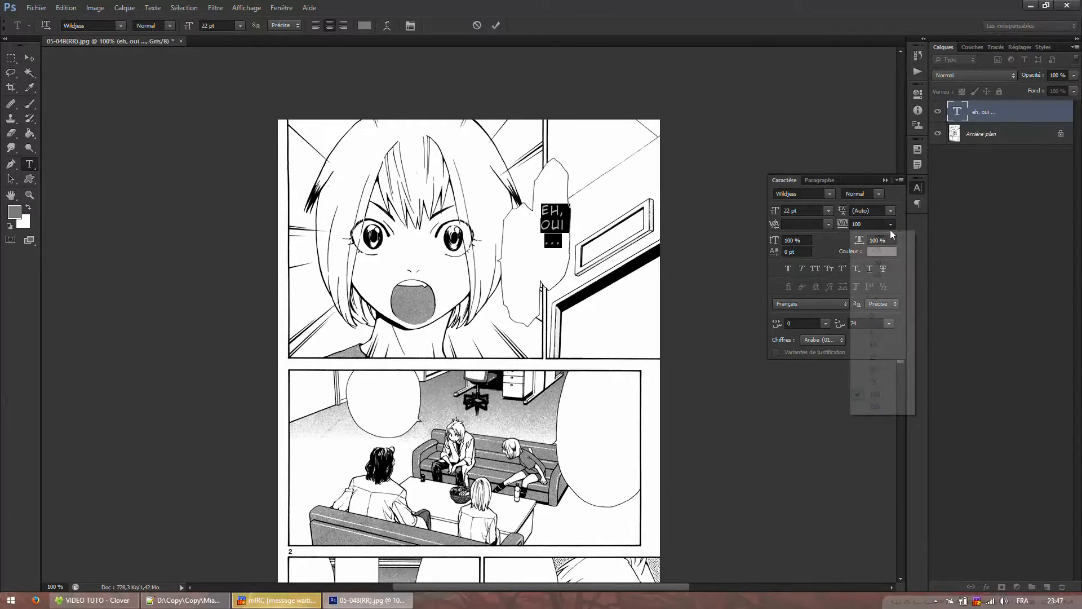
{"action": "left_click", "coordinate": [879, 316]}
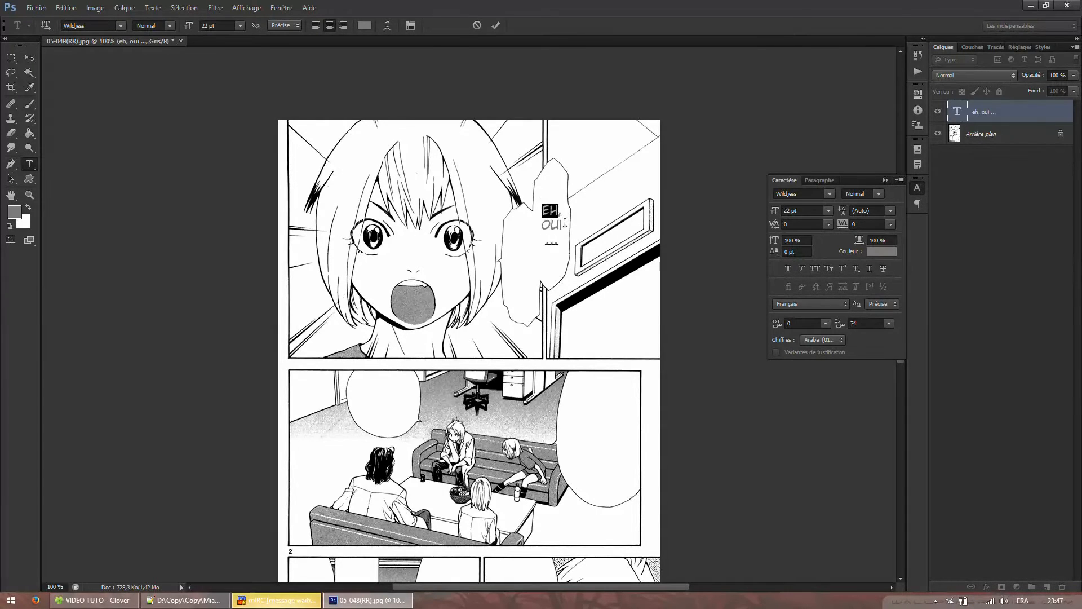
Replace the whole bubble text with "était" in the Times New Roman font.
{"action": "key", "text": "BackSpace"}
{"action": "left_click", "coordinate": [120, 25]}
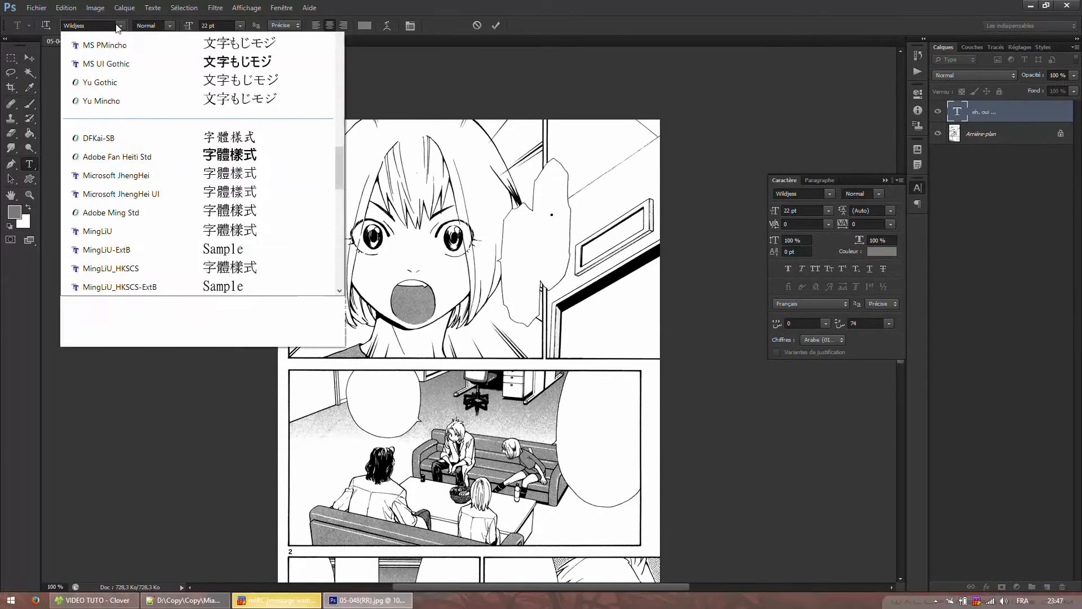
{"action": "scroll", "coordinate": [186, 164], "scroll_direction": "up", "scroll_amount": 10}
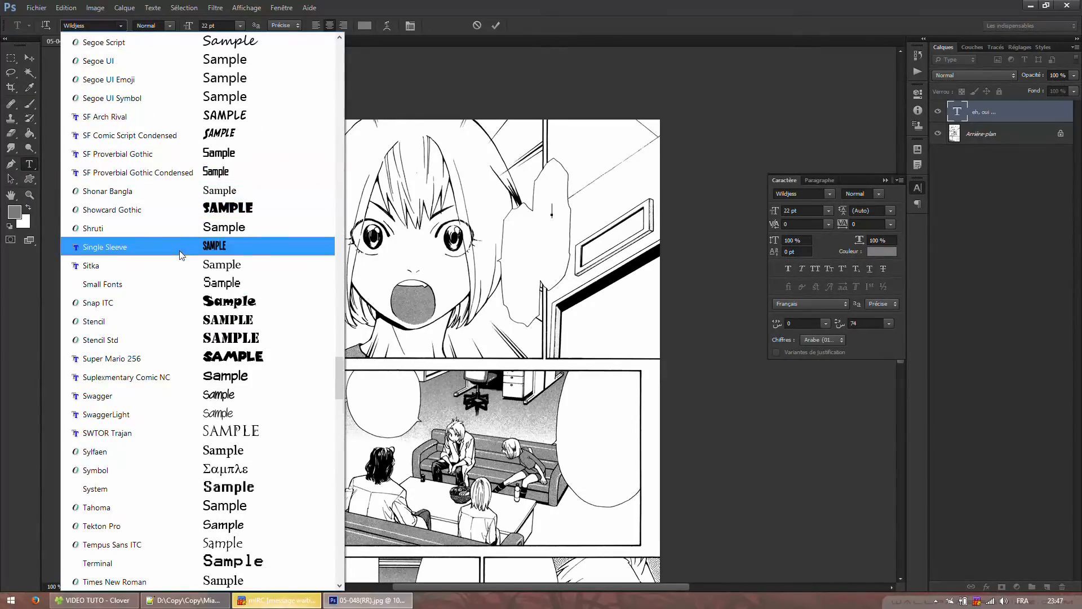
{"action": "scroll", "coordinate": [189, 203], "scroll_direction": "up", "scroll_amount": 20}
{"action": "scroll", "coordinate": [182, 220], "scroll_direction": "up", "scroll_amount": 10}
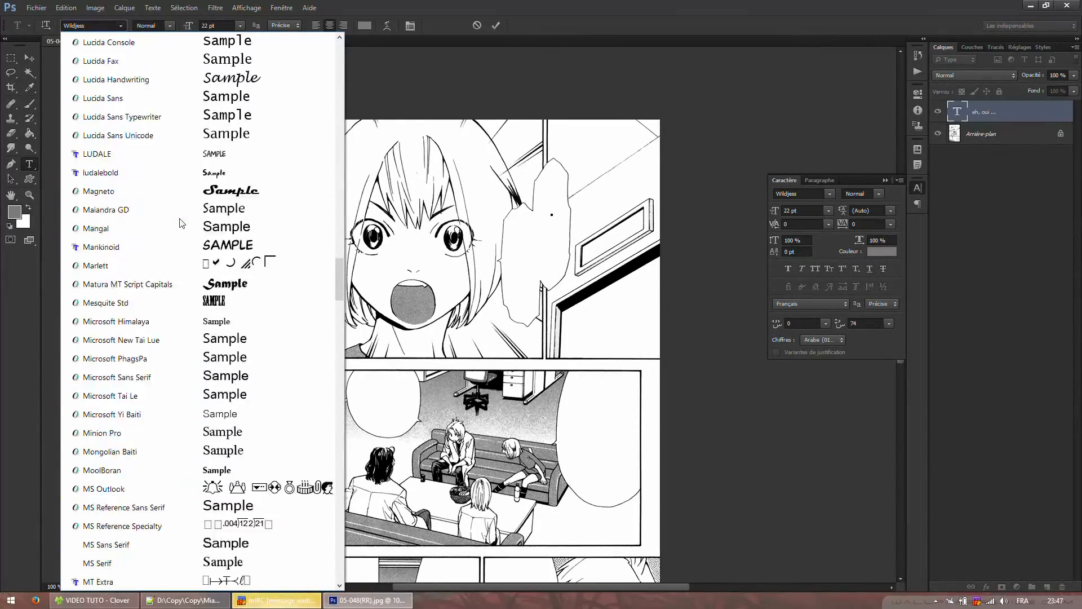
{"action": "scroll", "coordinate": [164, 243], "scroll_direction": "down", "scroll_amount": 4}
{"action": "scroll", "coordinate": [152, 265], "scroll_direction": "down", "scroll_amount": 20}
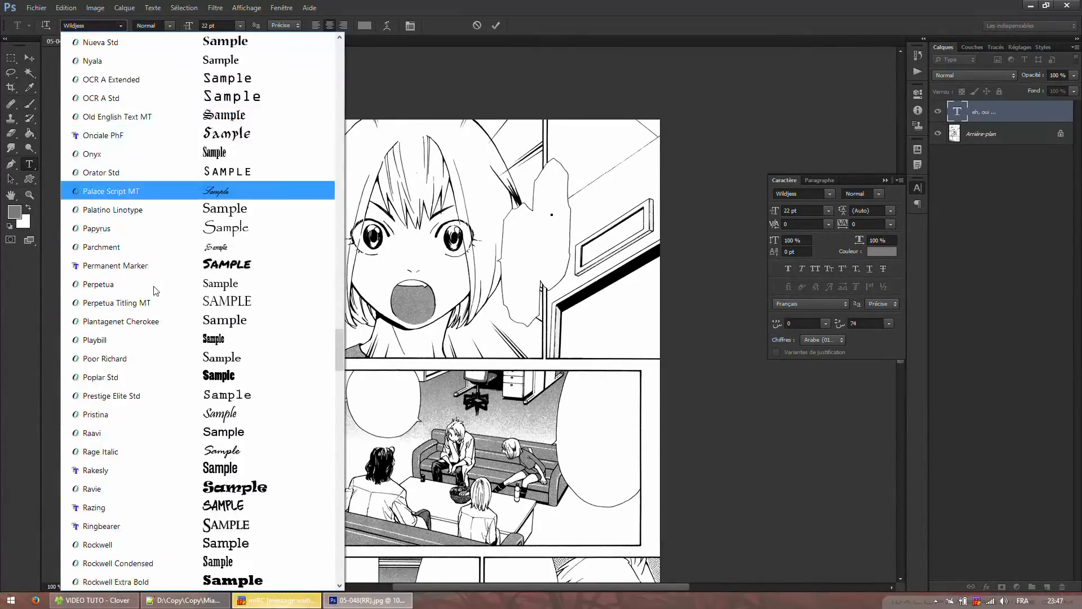
{"action": "scroll", "coordinate": [154, 321], "scroll_direction": "down", "scroll_amount": 7}
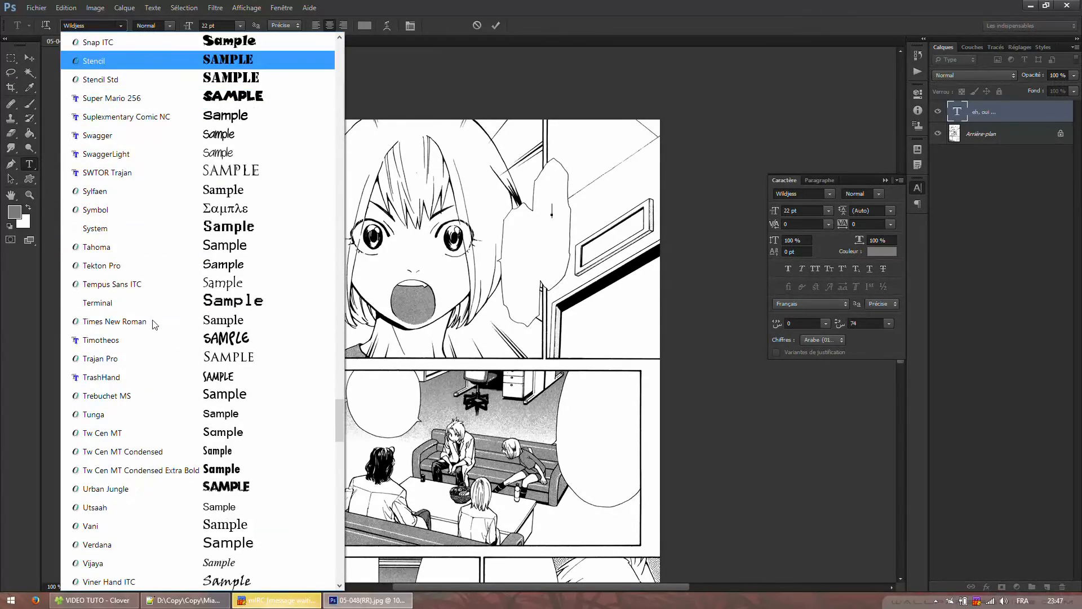
{"action": "left_click", "coordinate": [107, 217]}
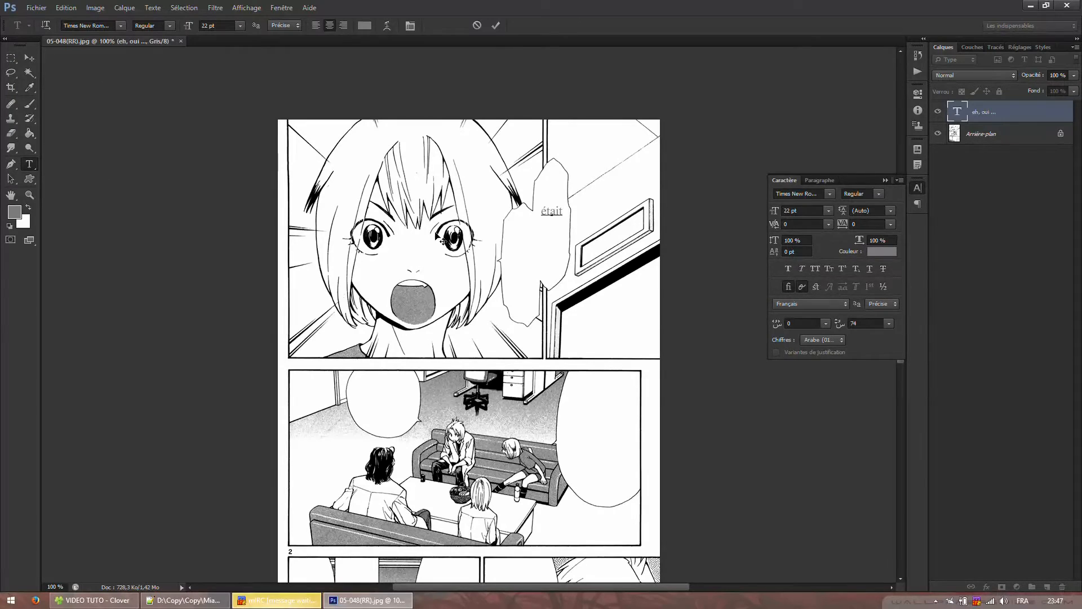
Try All Caps and Small Caps on the word "était", and turn Small Caps off again.
{"action": "left_click", "coordinate": [816, 270]}
{"action": "left_click", "coordinate": [560, 212]}
{"action": "left_click", "coordinate": [830, 269]}
{"action": "left_click_drag", "start_coordinate": [549, 212], "coordinate": [577, 212]}
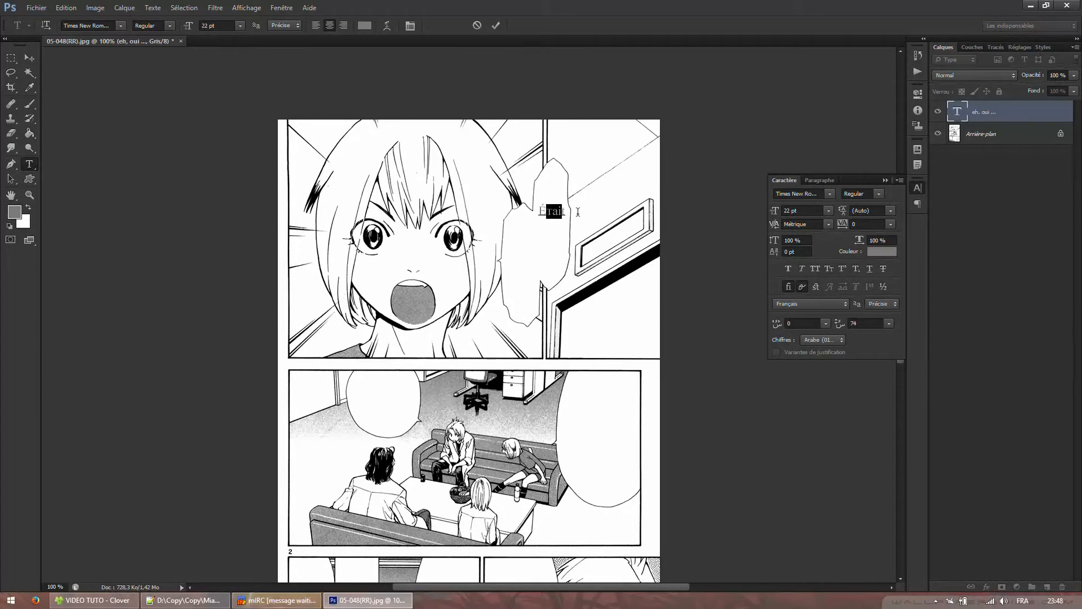
{"action": "left_click", "coordinate": [830, 269]}
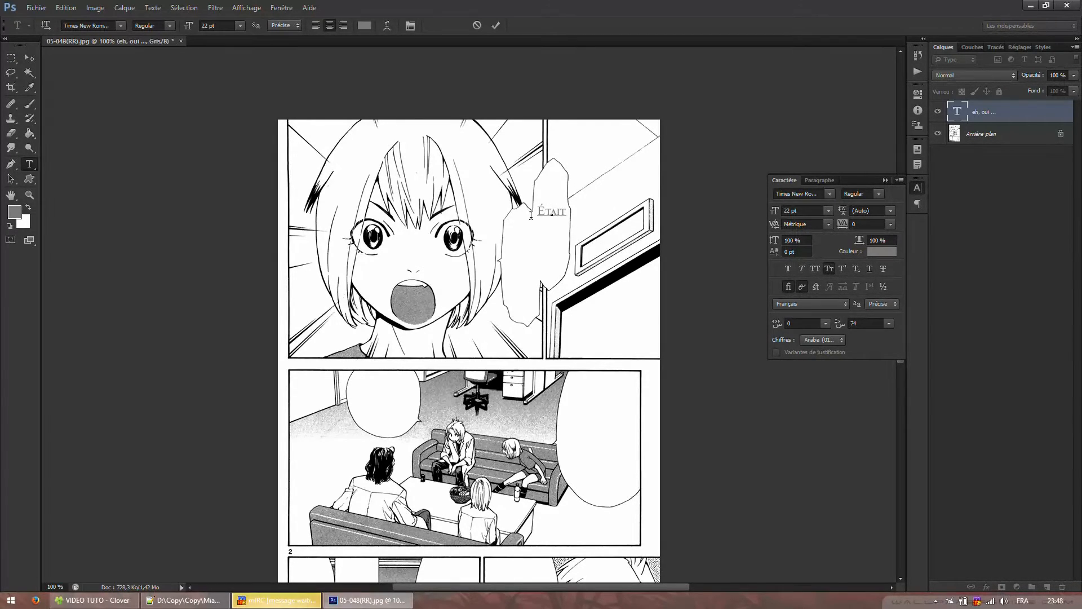
{"action": "left_click_drag", "start_coordinate": [545, 213], "coordinate": [568, 213]}
{"action": "left_click", "coordinate": [829, 270]}
Try superscript, subscript and underline on the bubble word, and return it to plain lowercase.
{"action": "left_click", "coordinate": [843, 268]}
{"action": "left_click", "coordinate": [844, 269]}
{"action": "left_click", "coordinate": [857, 272]}
{"action": "left_click", "coordinate": [869, 269]}
{"action": "left_click", "coordinate": [553, 216]}
{"action": "double_click", "coordinate": [564, 213]}
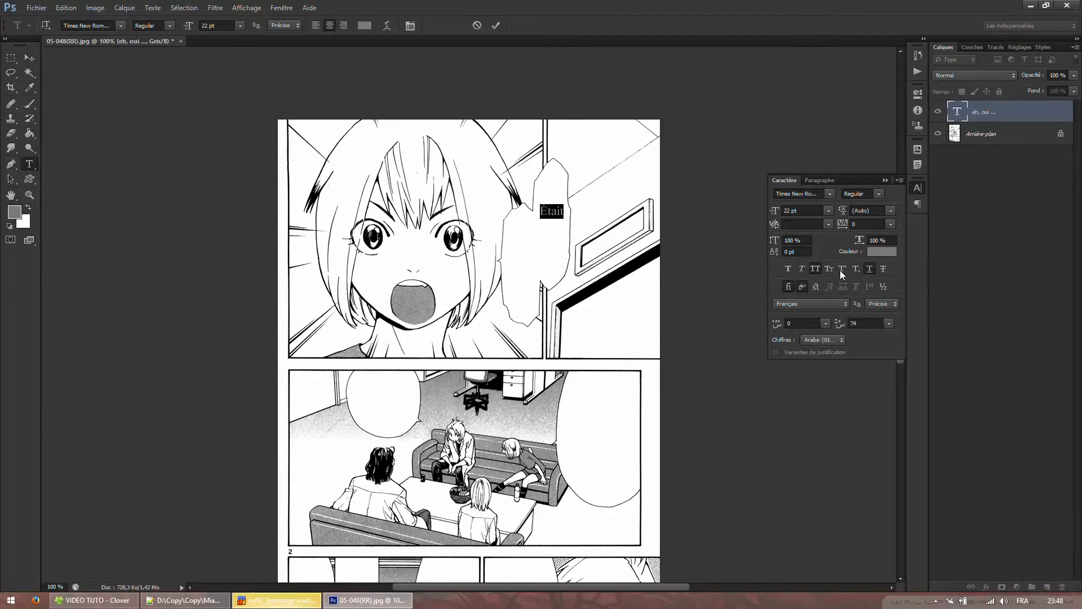
{"action": "left_click", "coordinate": [868, 269]}
{"action": "left_click", "coordinate": [565, 209]}
{"action": "left_click", "coordinate": [815, 268]}
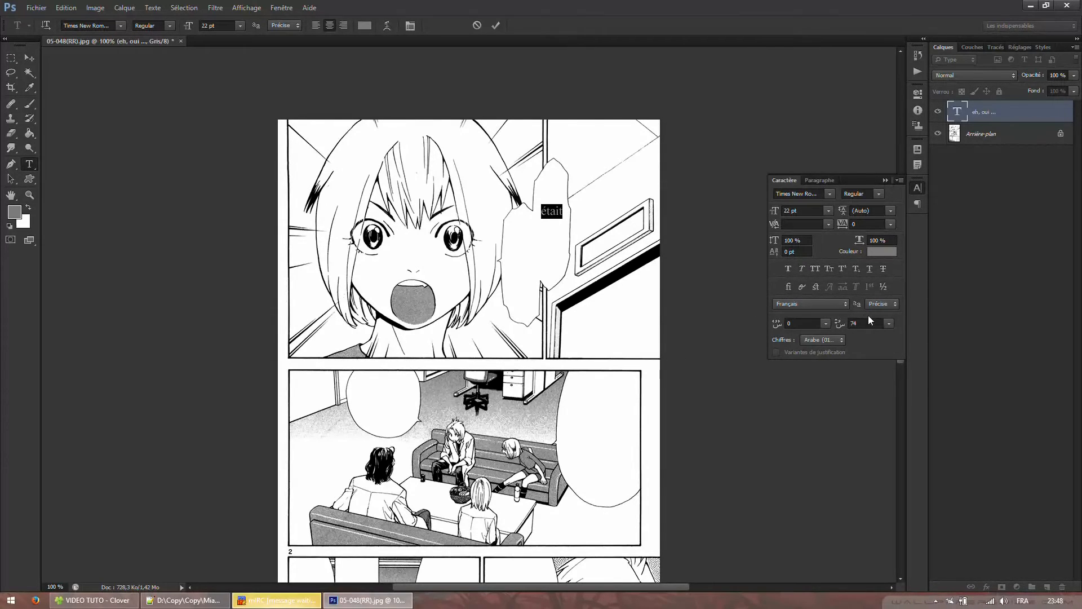
Commit the word "était" and display the Paragraph options.
{"action": "left_click", "coordinate": [817, 180]}
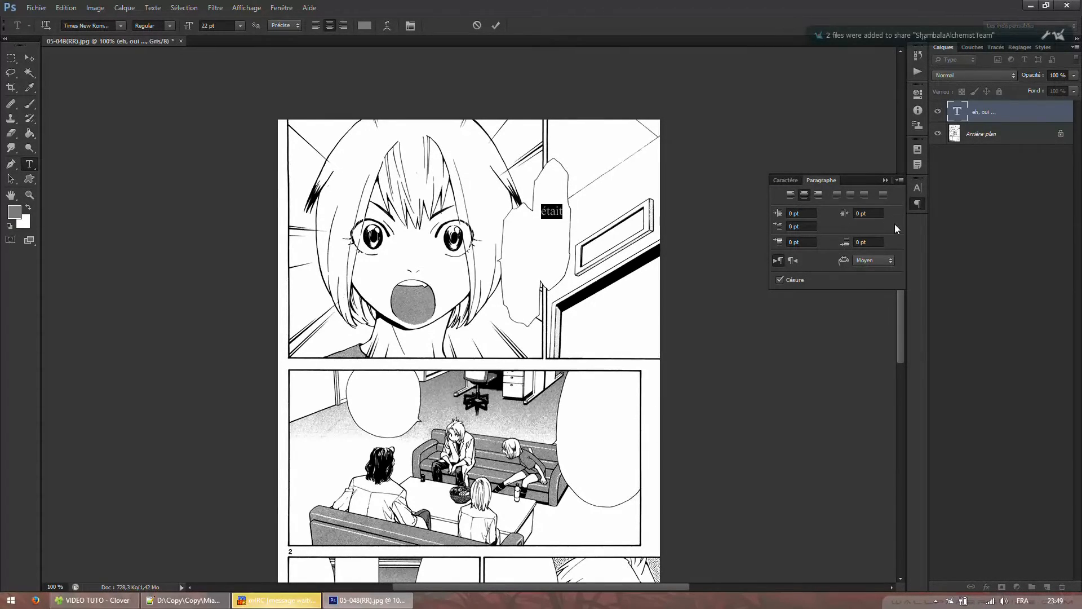
{"action": "left_click", "coordinate": [918, 203]}
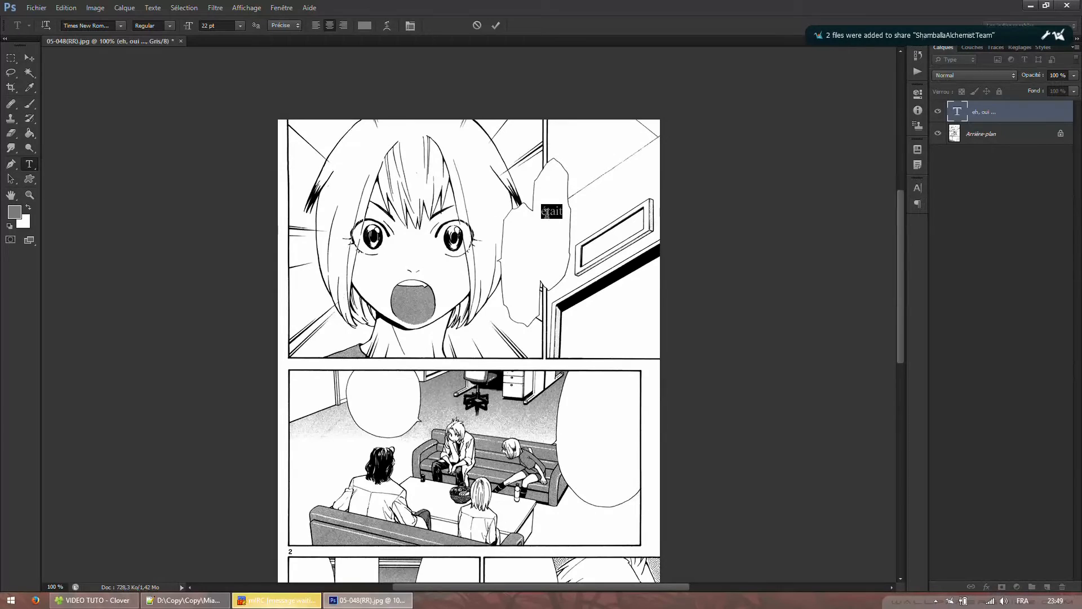
{"action": "left_click", "coordinate": [496, 26]}
{"action": "left_click", "coordinate": [918, 203]}
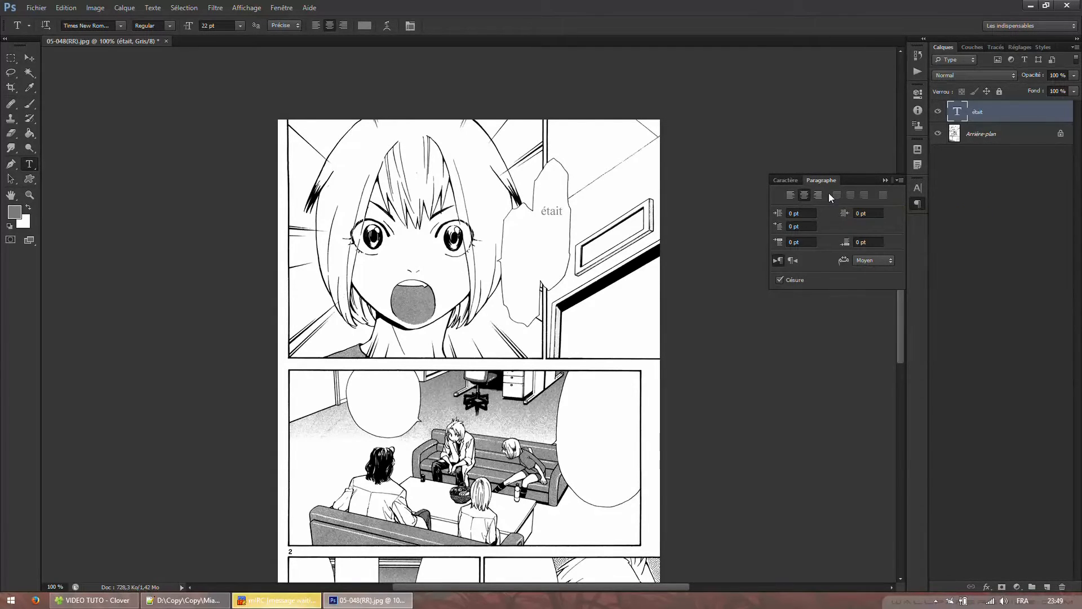
Draw a paragraph text frame over the lower part of the speech bubble and fill it with random sample text.
{"action": "left_click_drag", "start_coordinate": [499, 257], "coordinate": [593, 367]}
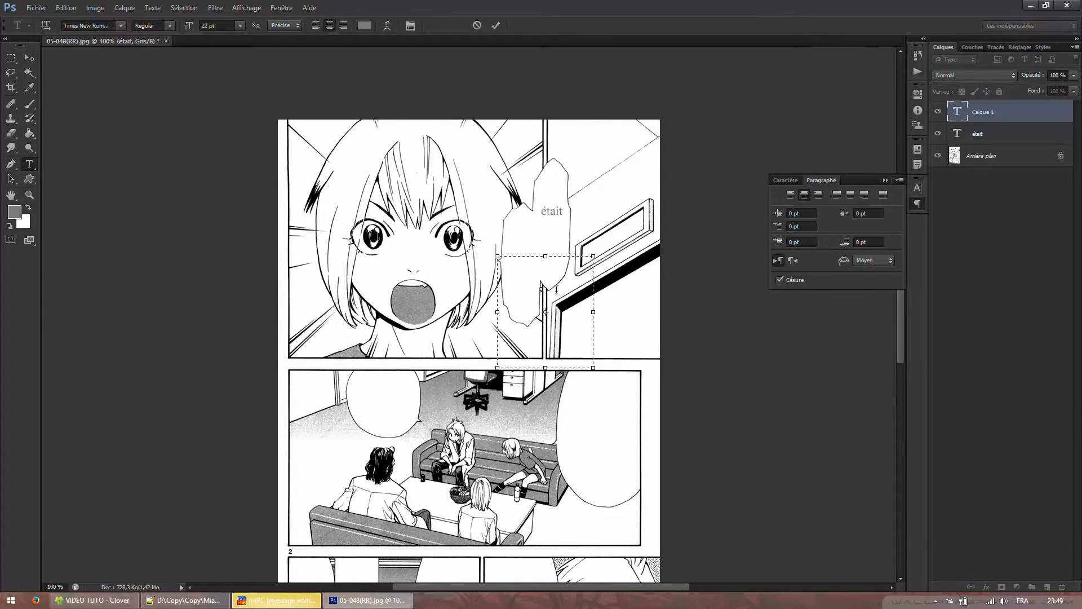
{"action": "type", "text": "efzfzefze zefzefze"}
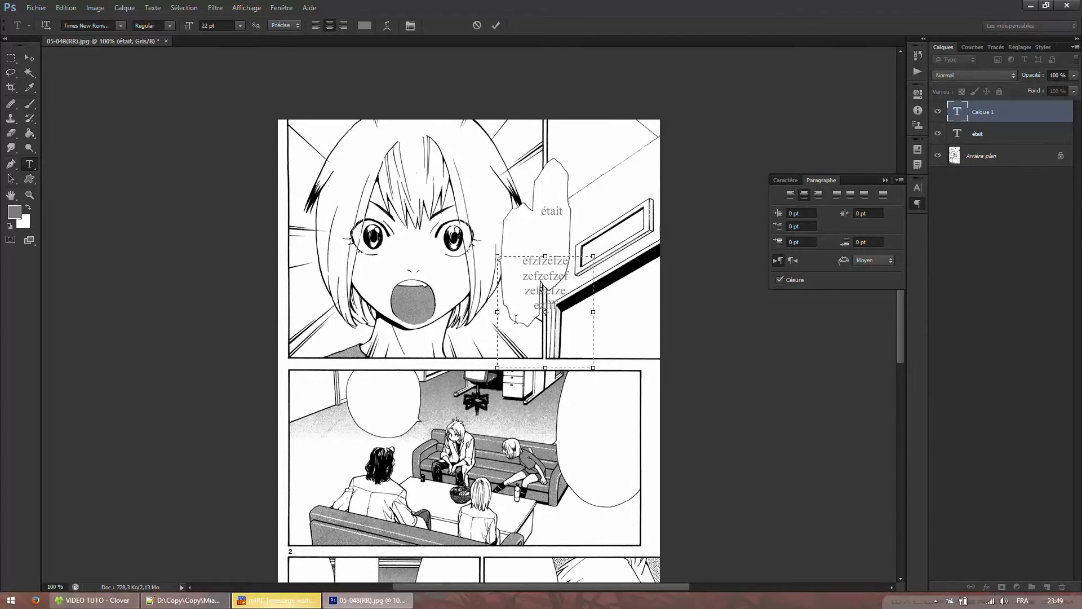
Add several more lines of random sample text to the paragraph text frame.
{"action": "type", "text": "f zefzef"}
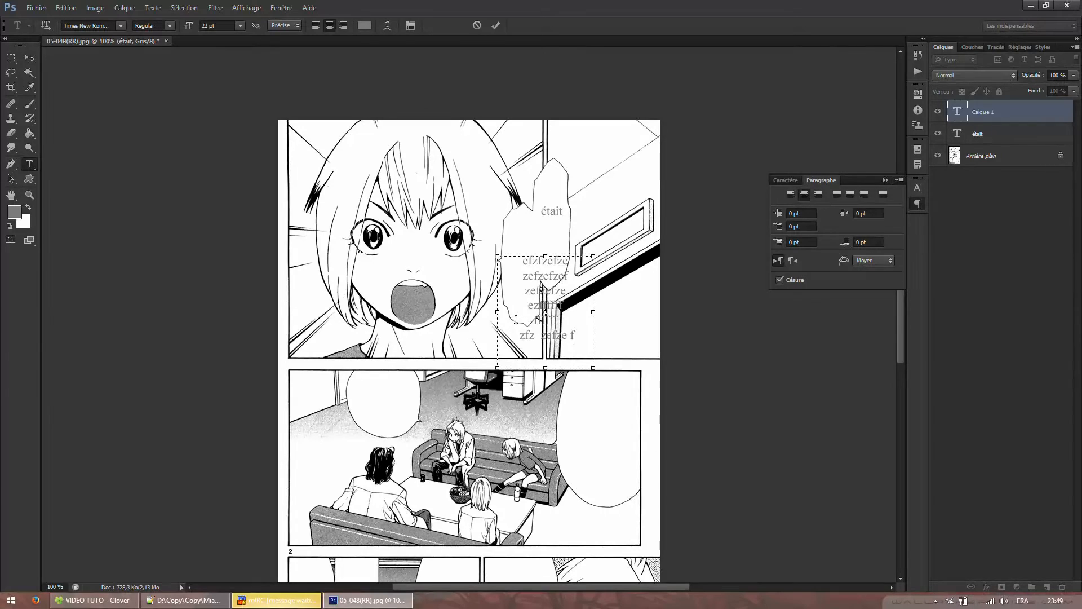
{"action": "type", "text": "ze ezffff ffff zfz zefze fzefzef "}
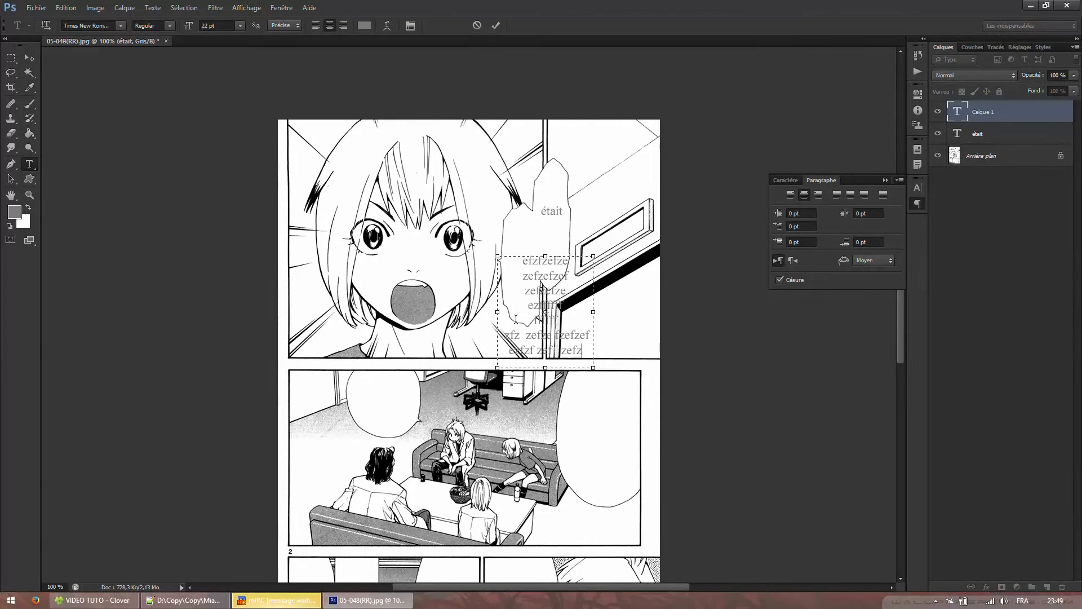
{"action": "type", "text": "ezf"}
Remove the line breaks between the first lines of the sample text so the words run together in the frame.
{"action": "left_click", "coordinate": [514, 299]}
{"action": "left_click", "coordinate": [513, 302]}
{"action": "key", "text": "BackSpace"}
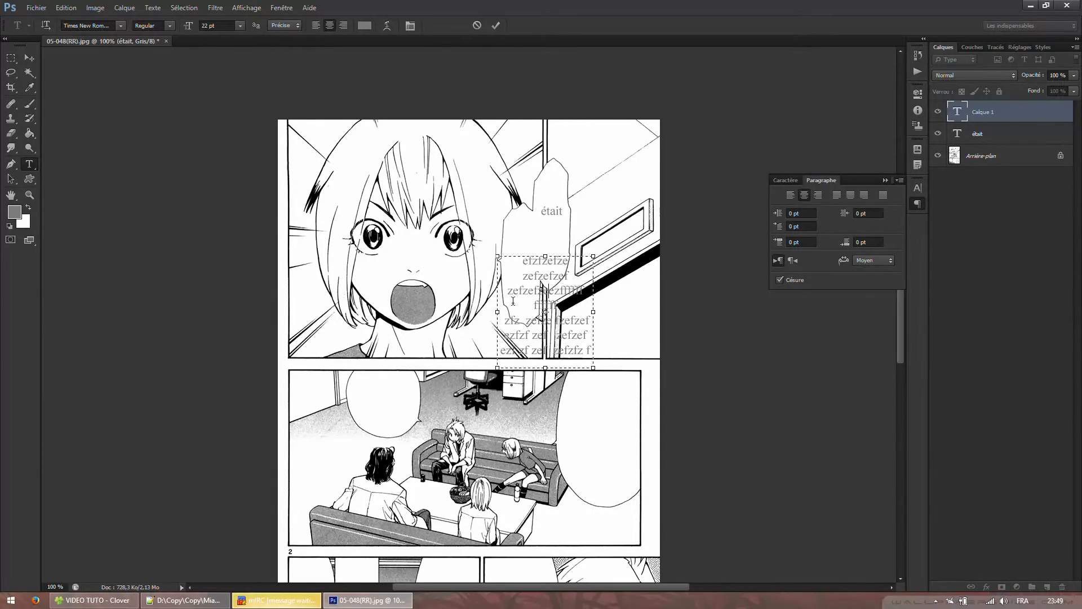
{"action": "key", "text": "Right"}
{"action": "key", "text": "Right"}
{"action": "key", "text": "Right"}
{"action": "key", "text": "Right"}
{"action": "key", "text": "Right"}
{"action": "key", "text": "BackSpace"}
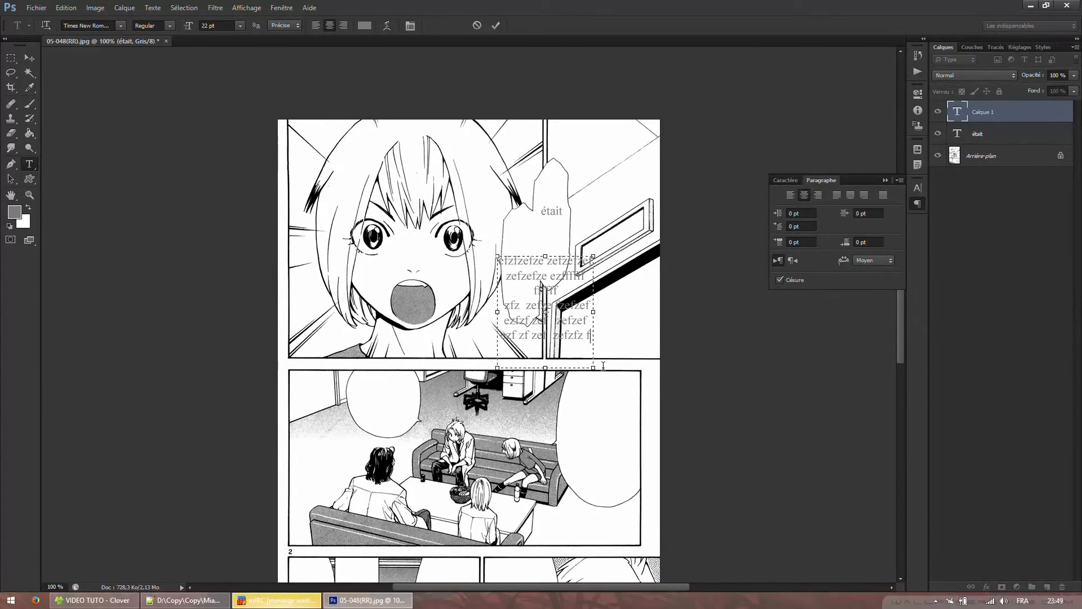
Widen the text frame and move it over the large speech bubble in the second panel.
{"action": "left_click_drag", "start_coordinate": [594, 368], "coordinate": [631, 366]}
{"action": "left_click_drag", "start_coordinate": [600, 416], "coordinate": [621, 535]}
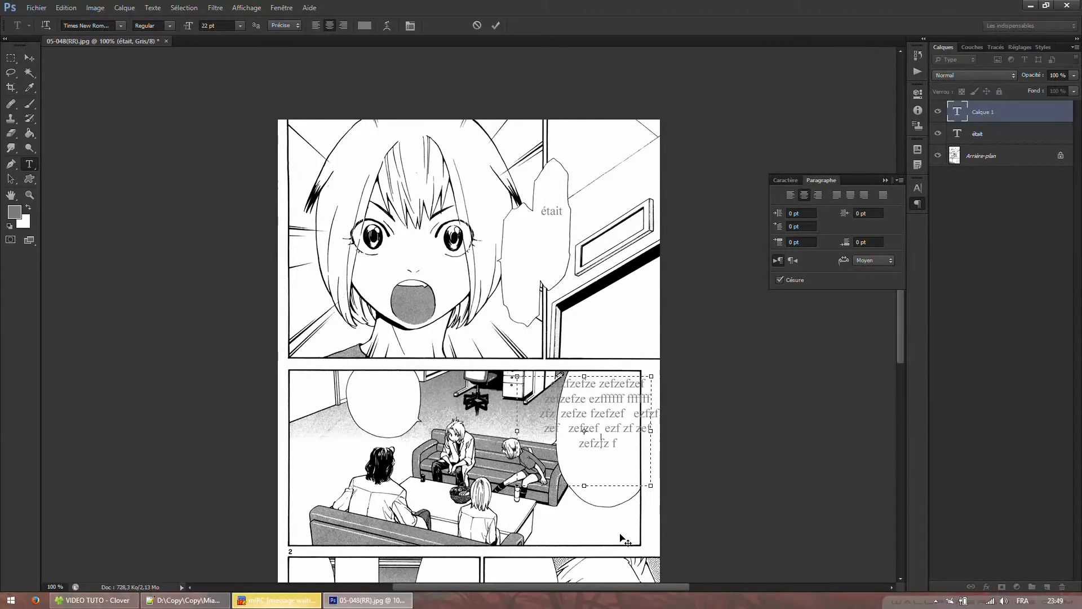
Justify all of the sample text with its last line centred.
{"action": "key", "text": "ctrl+a"}
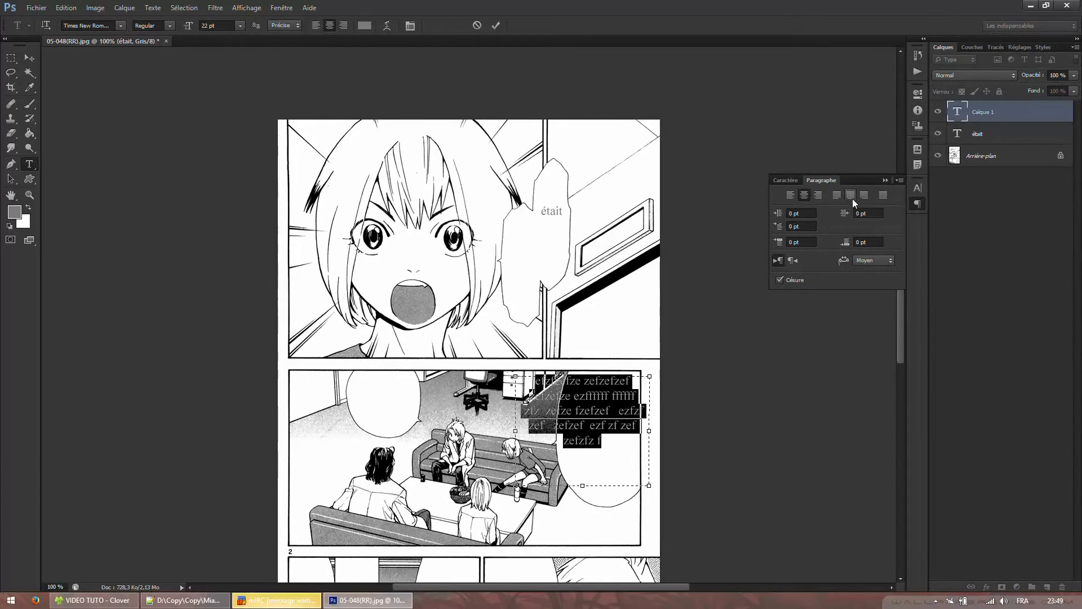
{"action": "left_click", "coordinate": [851, 196]}
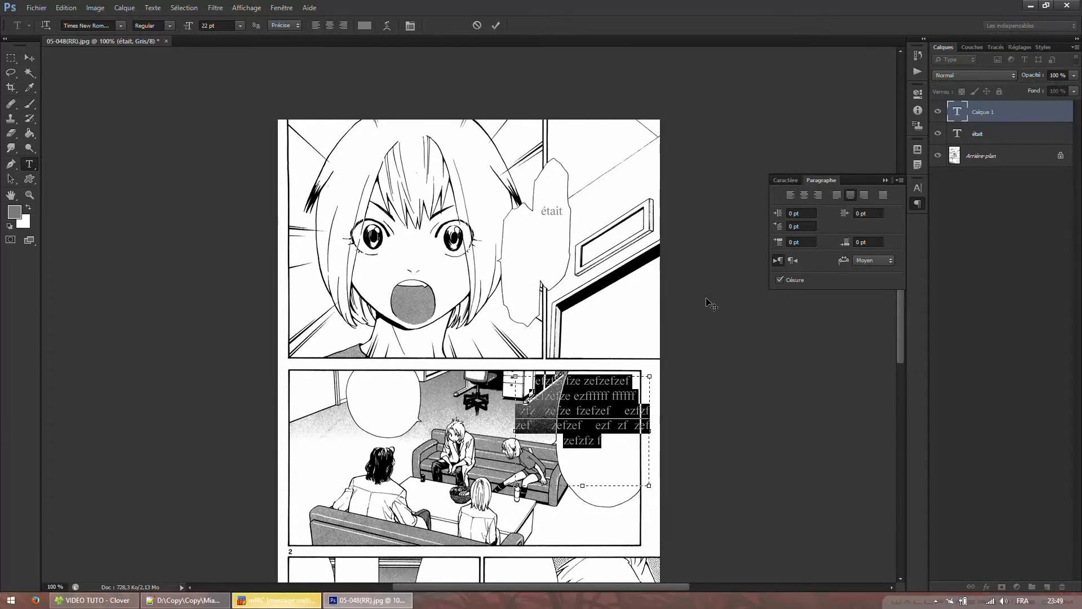
{"action": "left_click", "coordinate": [541, 422]}
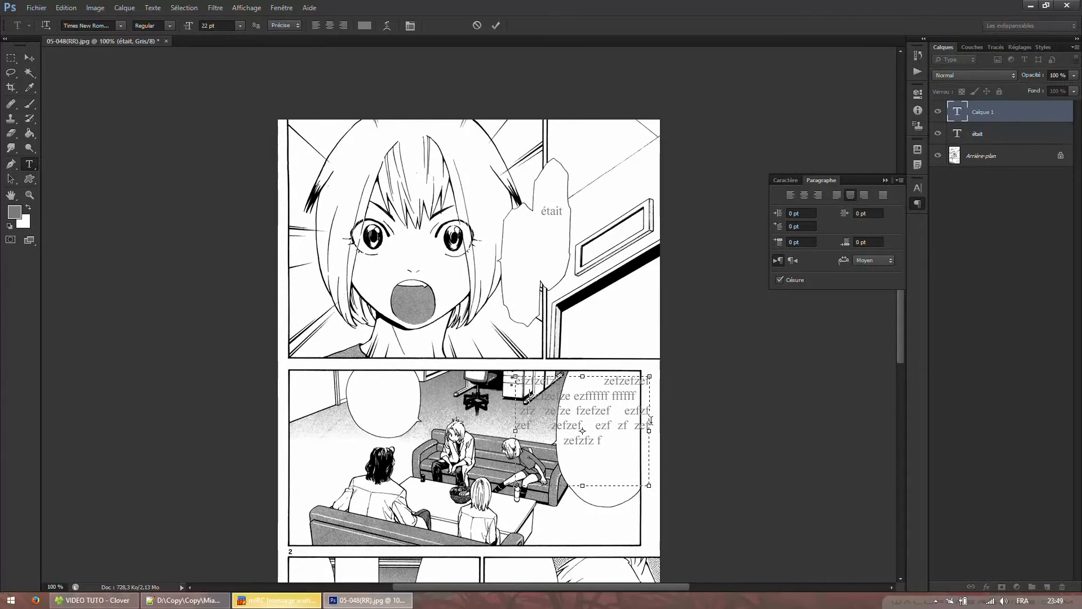
Move the text frame to the upper-right corner of the first panel and remove a line break within the sample text.
{"action": "left_click_drag", "start_coordinate": [714, 441], "coordinate": [668, 180]}
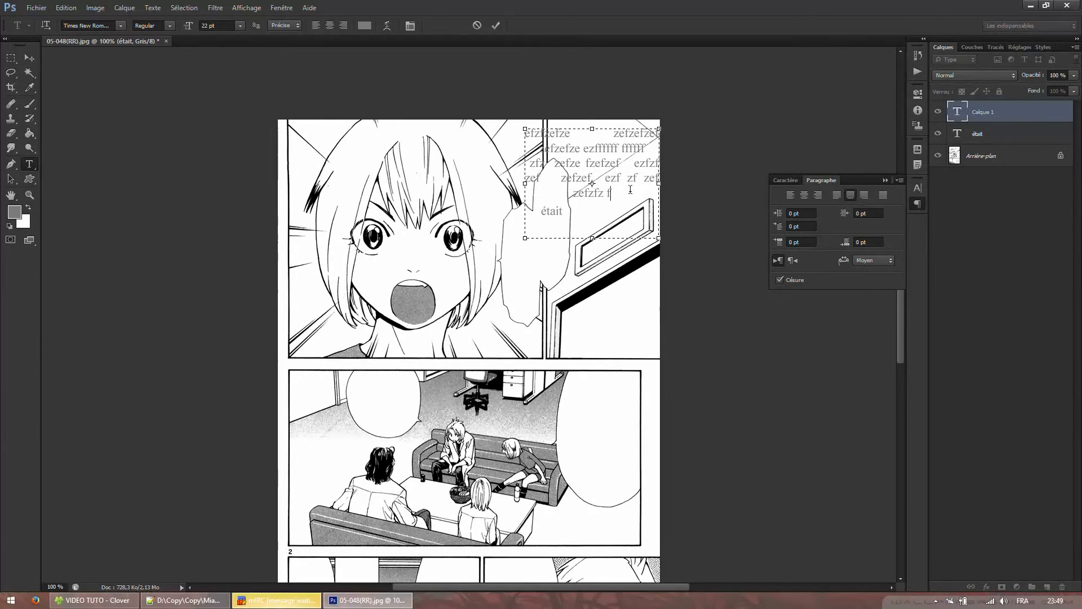
{"action": "key", "text": "ctrl+a"}
{"action": "left_click_drag", "start_coordinate": [548, 160], "coordinate": [532, 161]}
{"action": "key", "text": "BackSpace"}
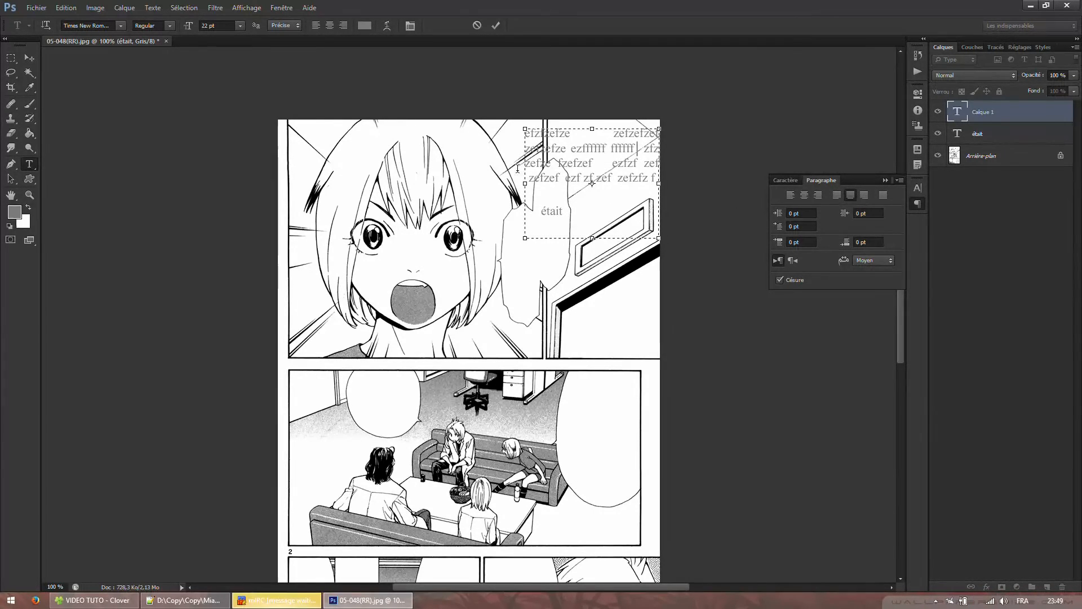
{"action": "mouse_move", "coordinate": [612, 337]}
{"action": "left_mouse_down"}
{"action": "mouse_move", "coordinate": [595, 343]}
{"action": "mouse_move", "coordinate": [608, 340]}
{"action": "left_mouse_up"}
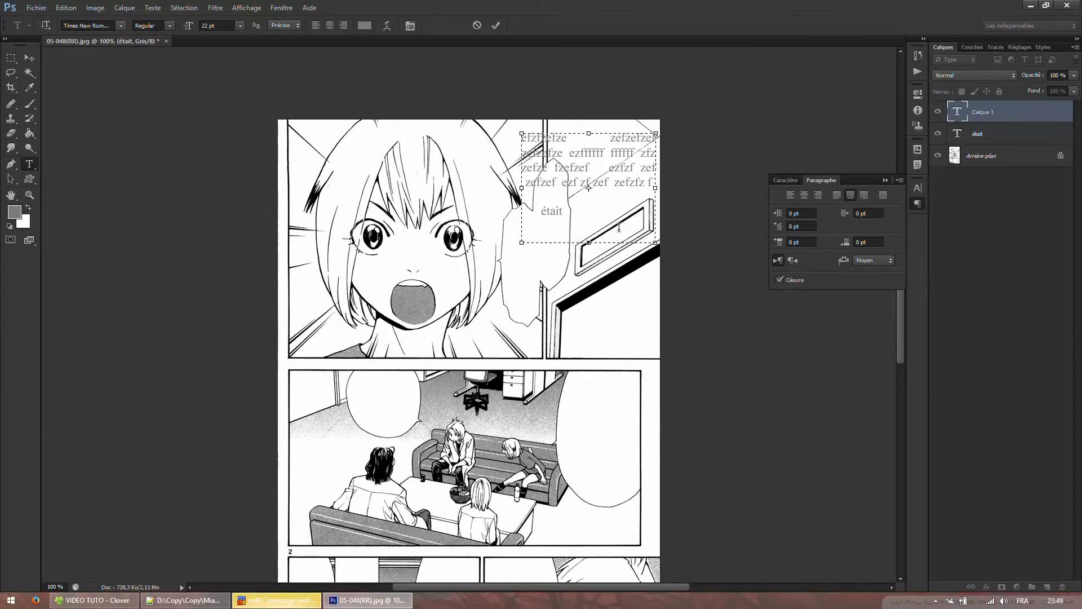
Close the wide gap in the first line of the justified sample text and select the whole text.
{"action": "left_click_drag", "start_coordinate": [657, 181], "coordinate": [660, 131]}
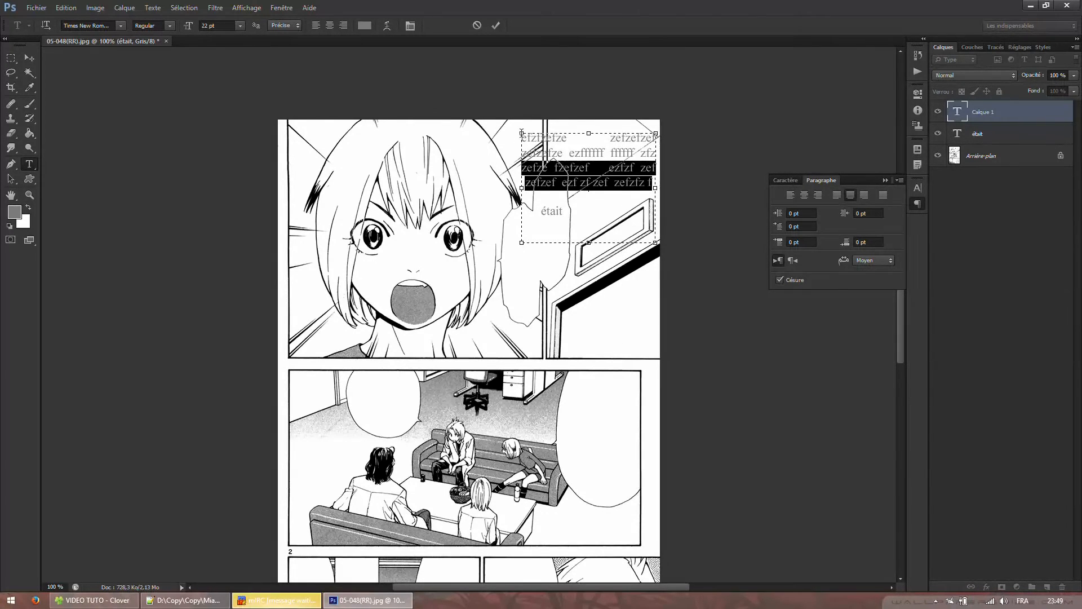
{"action": "left_click_drag", "start_coordinate": [525, 135], "coordinate": [436, 134]}
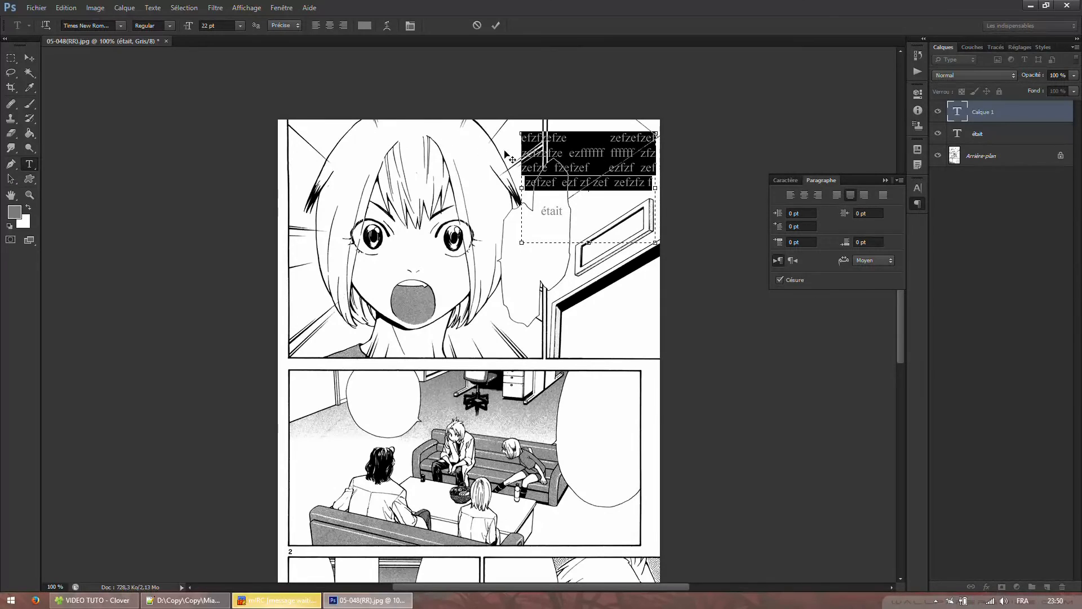
{"action": "left_click", "coordinate": [604, 142]}
{"action": "key", "text": "BackSpace"}
{"action": "key", "text": "BackSpace"}
{"action": "key", "text": "BackSpace"}
{"action": "key", "text": "BackSpace"}
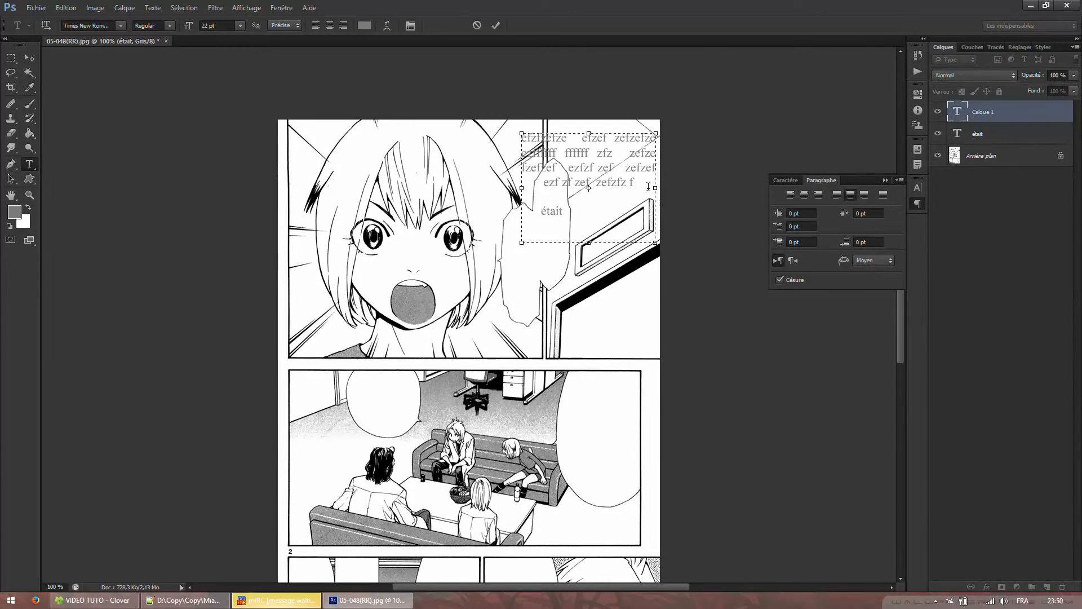
{"action": "key", "text": "ctrl+a"}
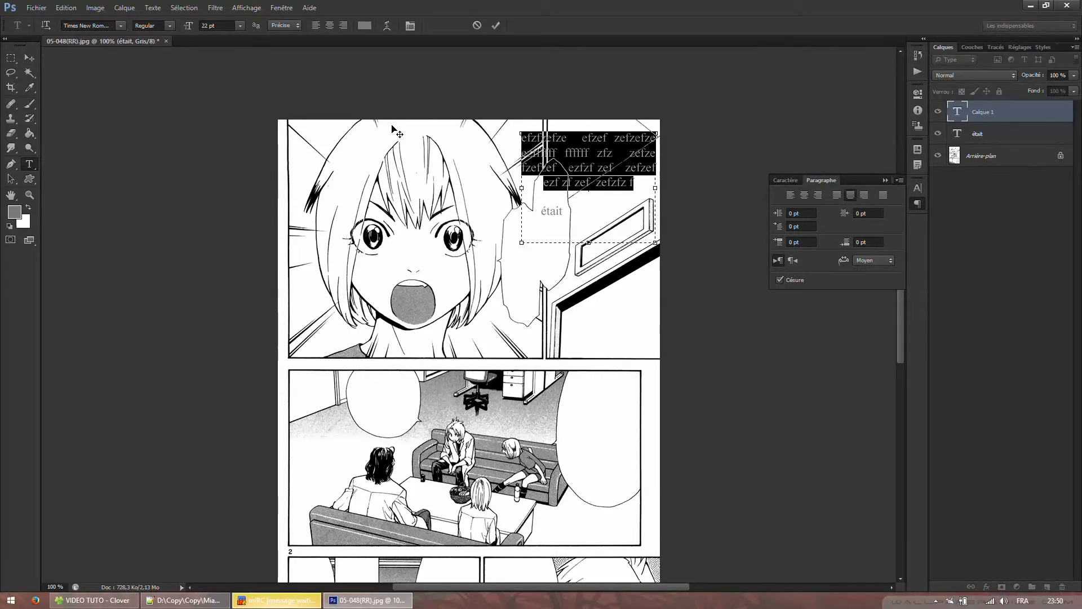
Delete the sample text layer and the "était" text layer, and hide the Paragraph options.
{"action": "right_click", "coordinate": [973, 117]}
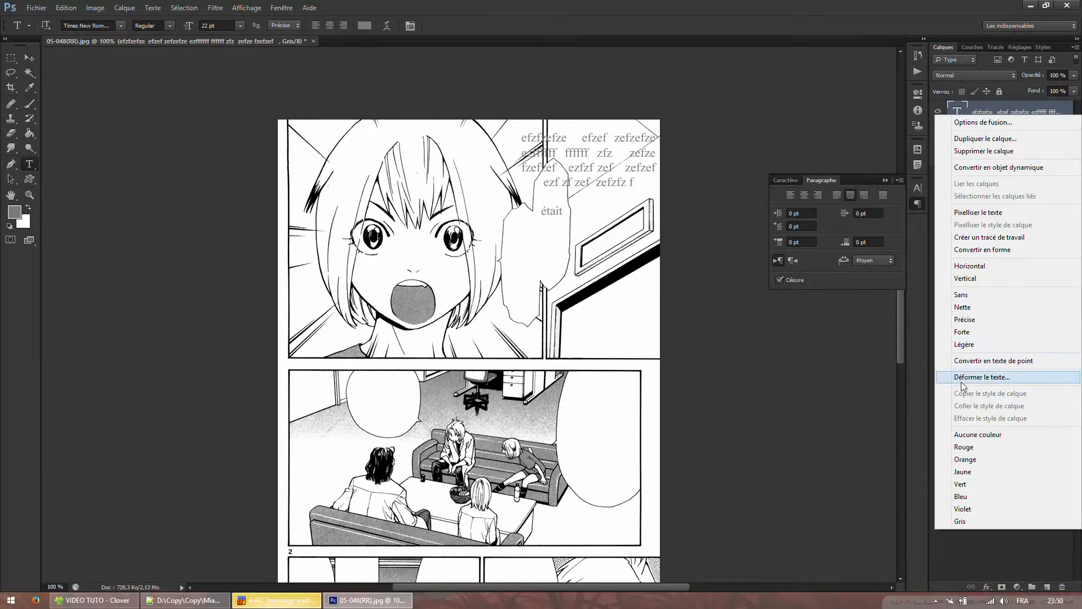
{"action": "left_click", "coordinate": [966, 151]}
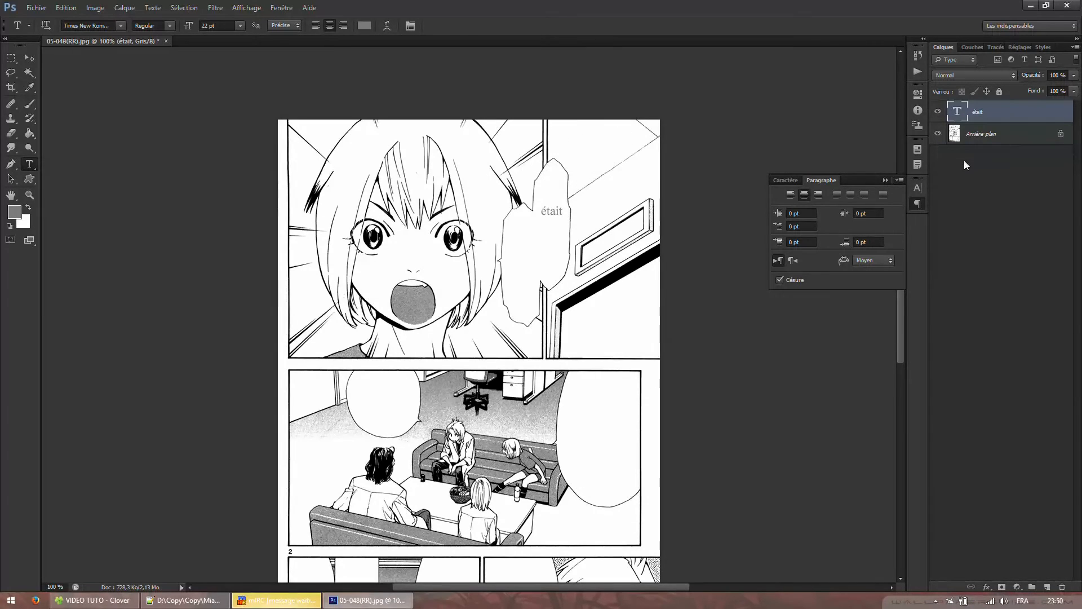
{"action": "right_click", "coordinate": [983, 123]}
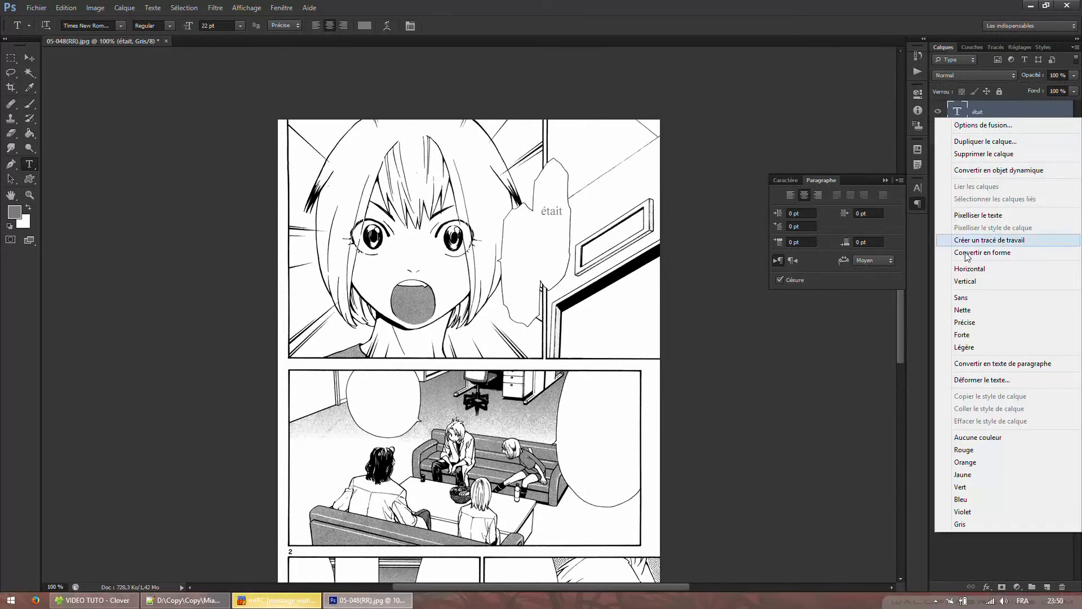
{"action": "left_click", "coordinate": [981, 154]}
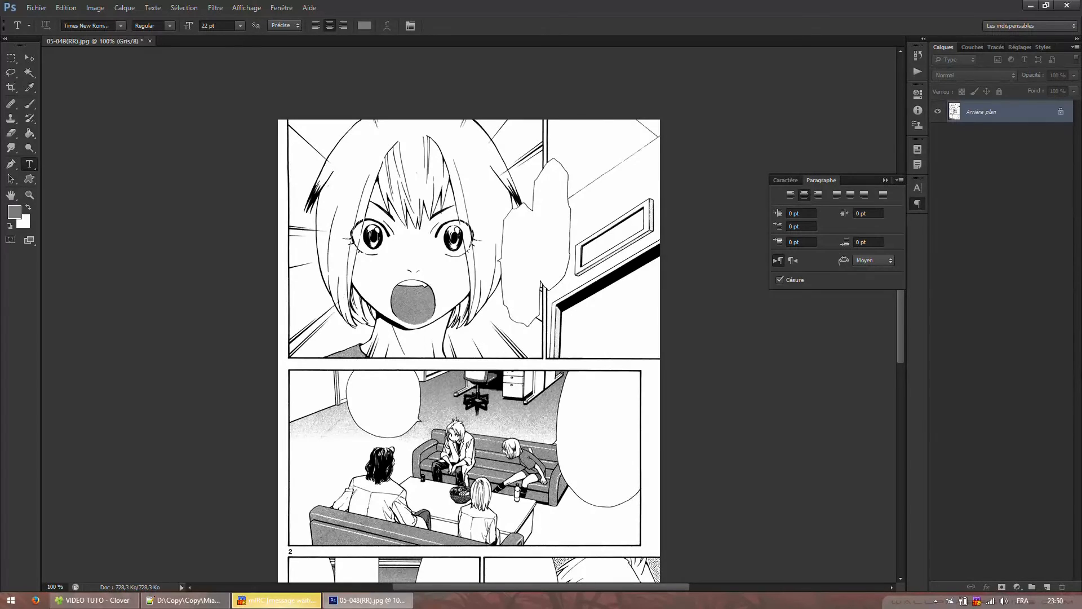
{"action": "left_click", "coordinate": [919, 203]}
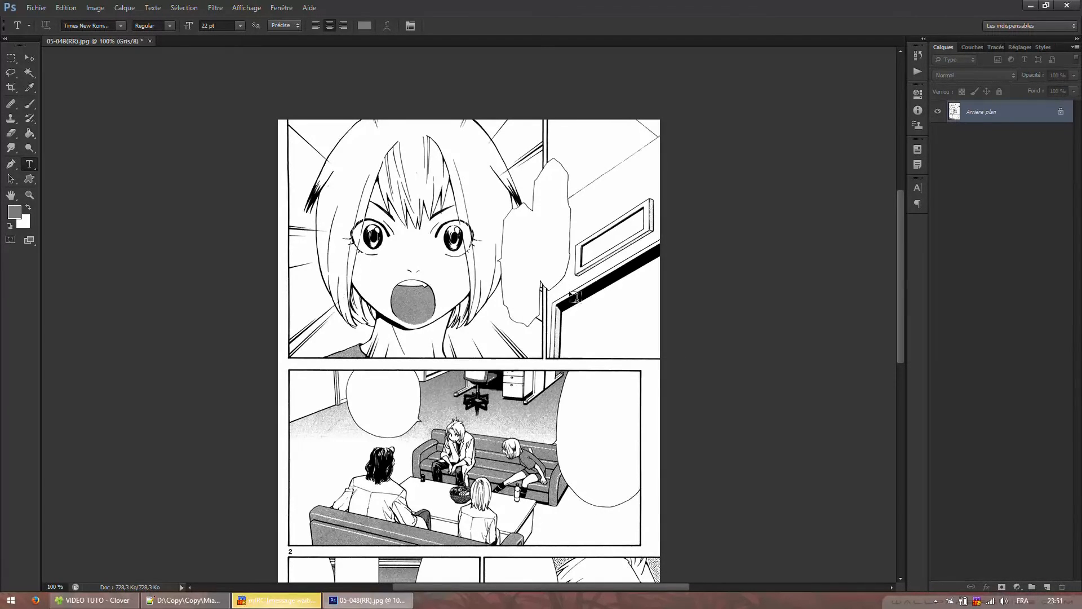
Add the text "Euh non, ça va ..." on centred lines beside the first panel's speech bubble.
{"action": "left_click", "coordinate": [575, 259]}
{"action": "type", "text": "Euh"}
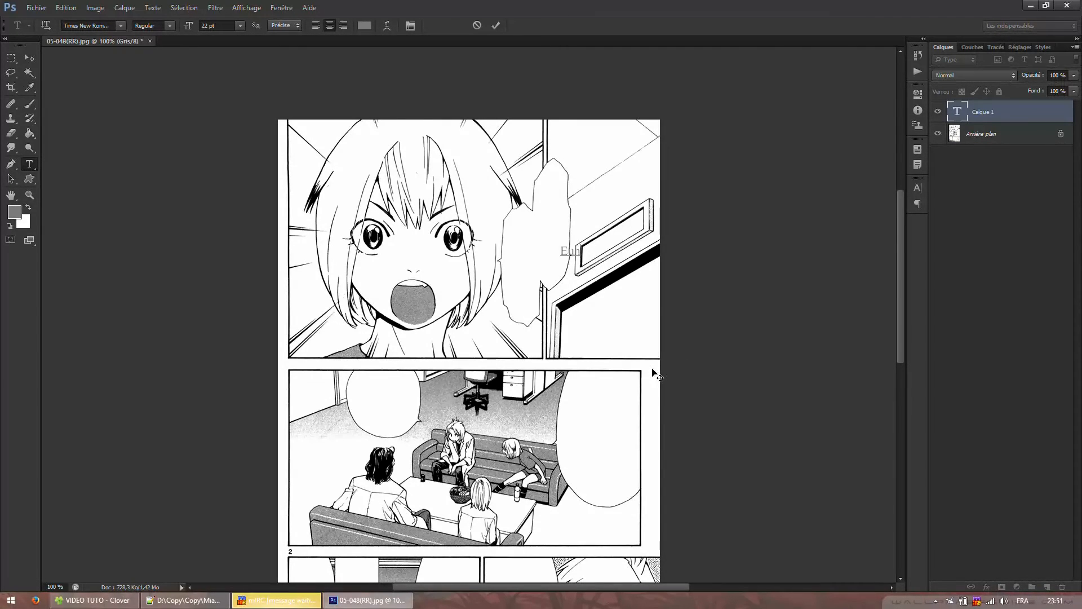
{"action": "key", "text": "Return"}
{"action": "type", "text": "ni"}
{"action": "type", "text": "n"}
{"action": "key", "text": "BackSpace"}
{"action": "key", "text": "BackSpace"}
{"action": "type", "text": "on "}
{"action": "type", "text": "ça va"}
Set the colour of the whole bubble text to black (000000).
{"action": "key", "text": "ctrl+a"}
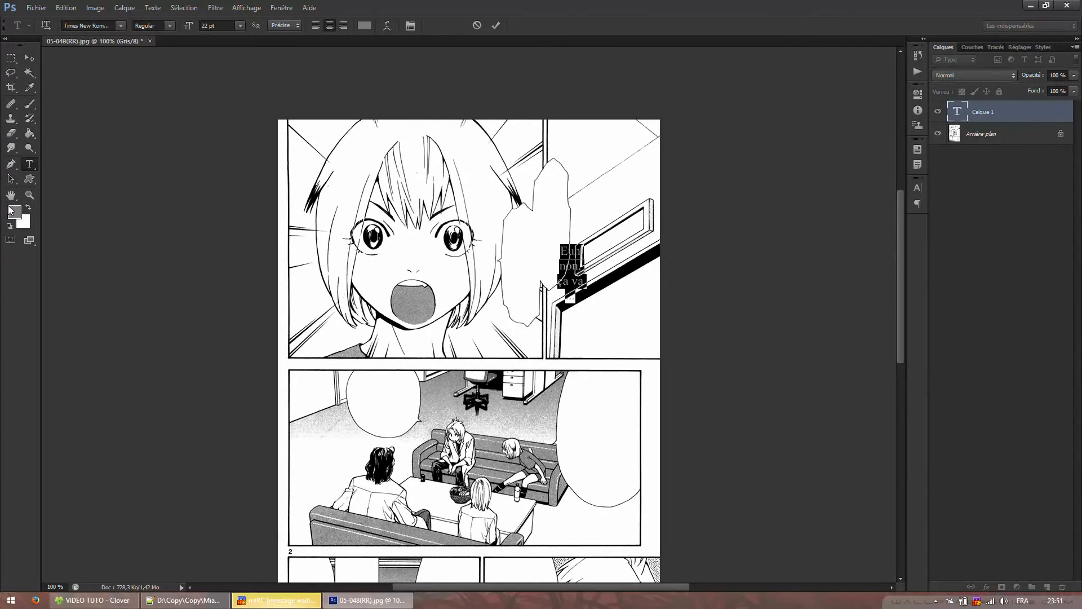
{"action": "left_click", "coordinate": [12, 212]}
{"action": "left_click", "coordinate": [197, 522]}
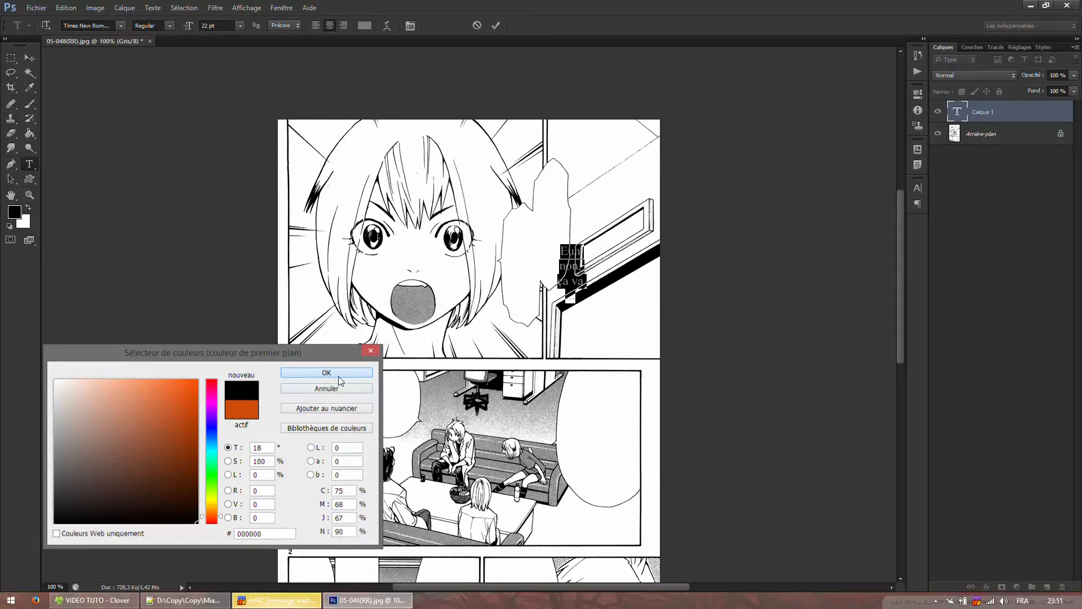
{"action": "left_click", "coordinate": [339, 375]}
Change the bubble text's font to Wildjess and its size to 20 pt.
{"action": "left_click", "coordinate": [120, 28]}
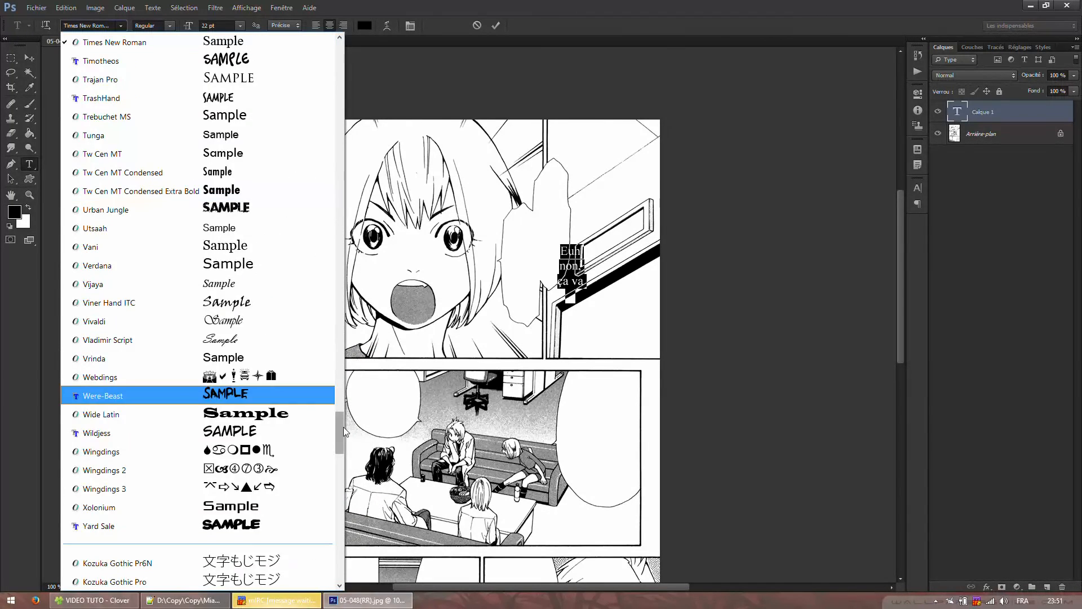
{"action": "left_click_drag", "start_coordinate": [343, 427], "coordinate": [343, 440]}
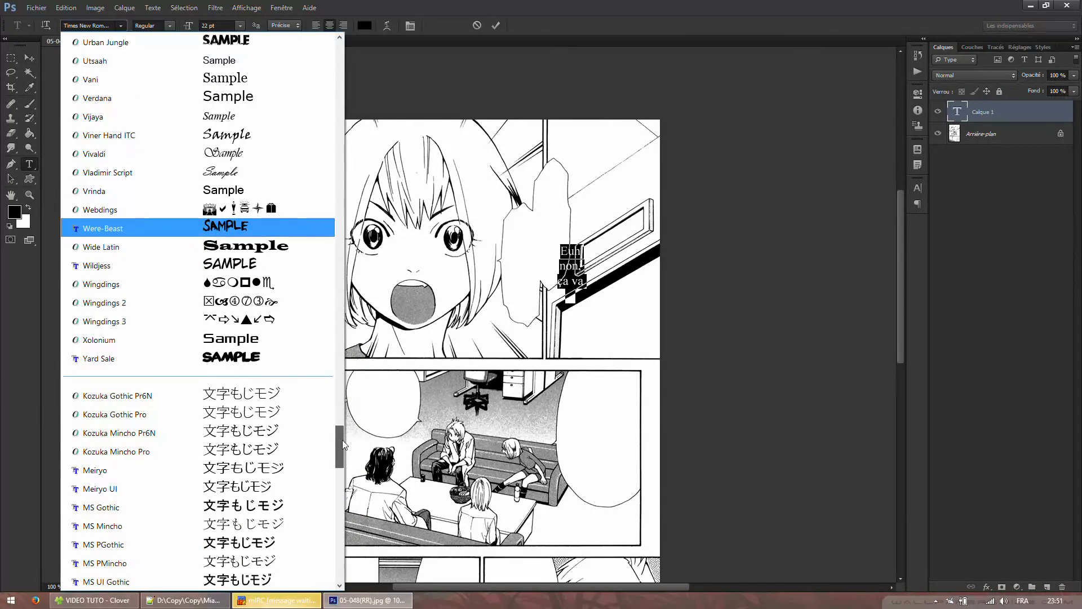
{"action": "left_click", "coordinate": [136, 275]}
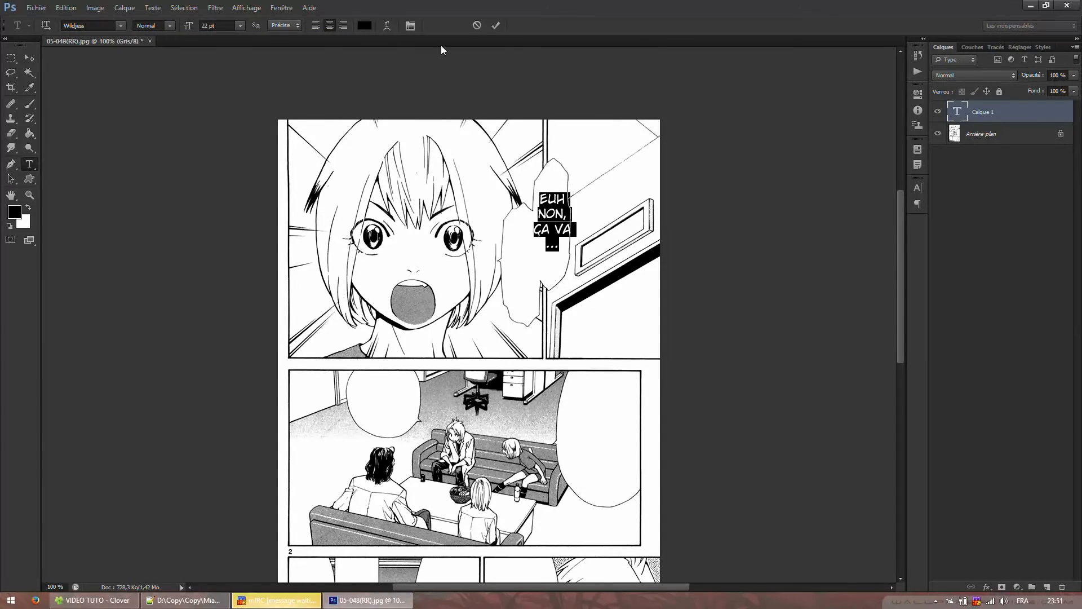
{"action": "left_click", "coordinate": [212, 26]}
{"action": "scroll", "coordinate": [213, 26], "scroll_direction": "down", "scroll_amount": 2}
{"action": "scroll", "coordinate": [124, 53], "scroll_direction": "down", "scroll_amount": 1}
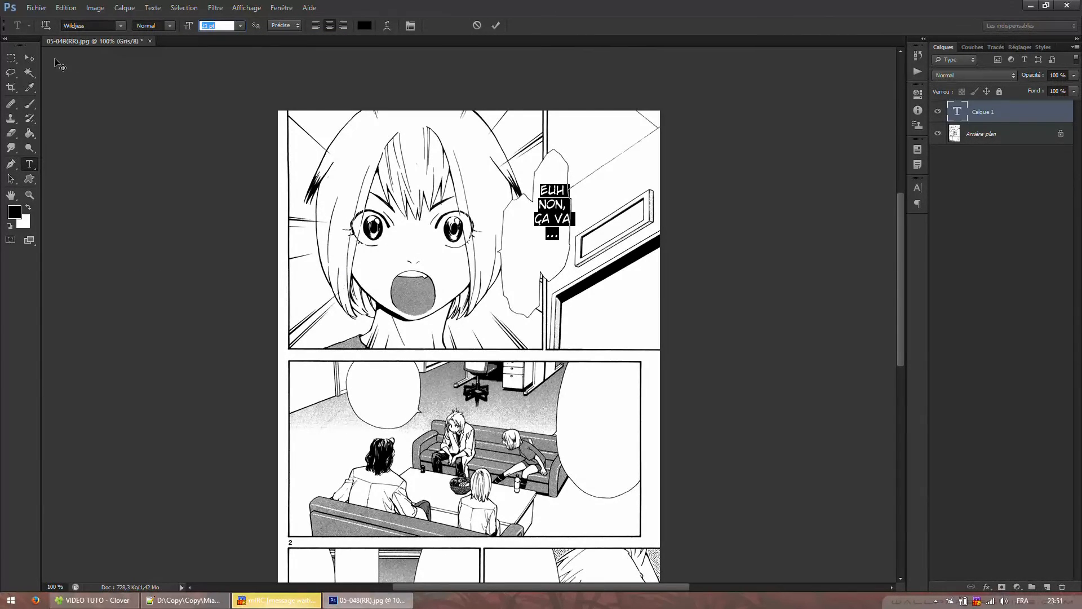
Commit the bubble text and nudge it down and slightly right within the upper part of the bubble.
{"action": "left_click", "coordinate": [28, 61]}
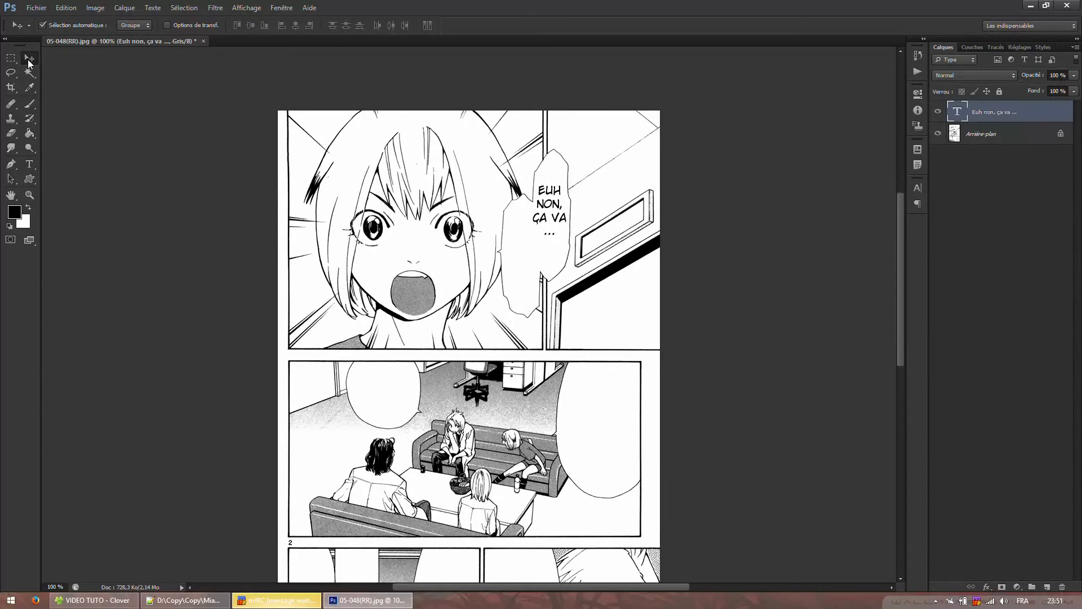
{"action": "key", "text": "Down"}
{"action": "key", "text": "Down"}
{"action": "key", "text": "Down"}
{"action": "key", "text": "Down"}
{"action": "key", "text": "Down"}
{"action": "key", "text": "Down"}
{"action": "key", "text": "Down"}
{"action": "key", "text": "Right"}
{"action": "key", "text": "Right"}
{"action": "key", "text": "Right"}
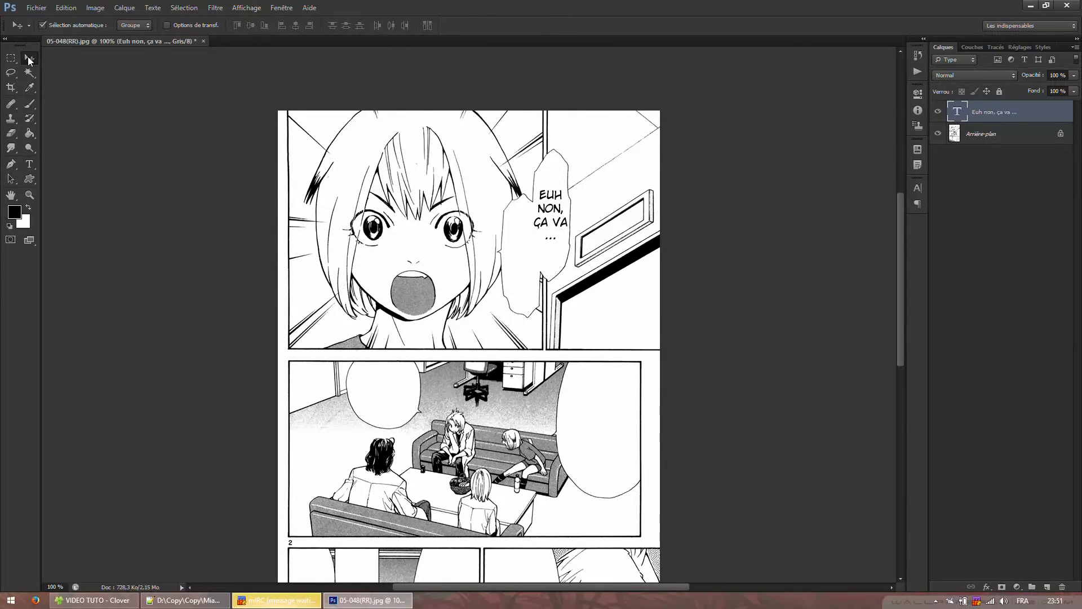
{"action": "key", "text": "Right"}
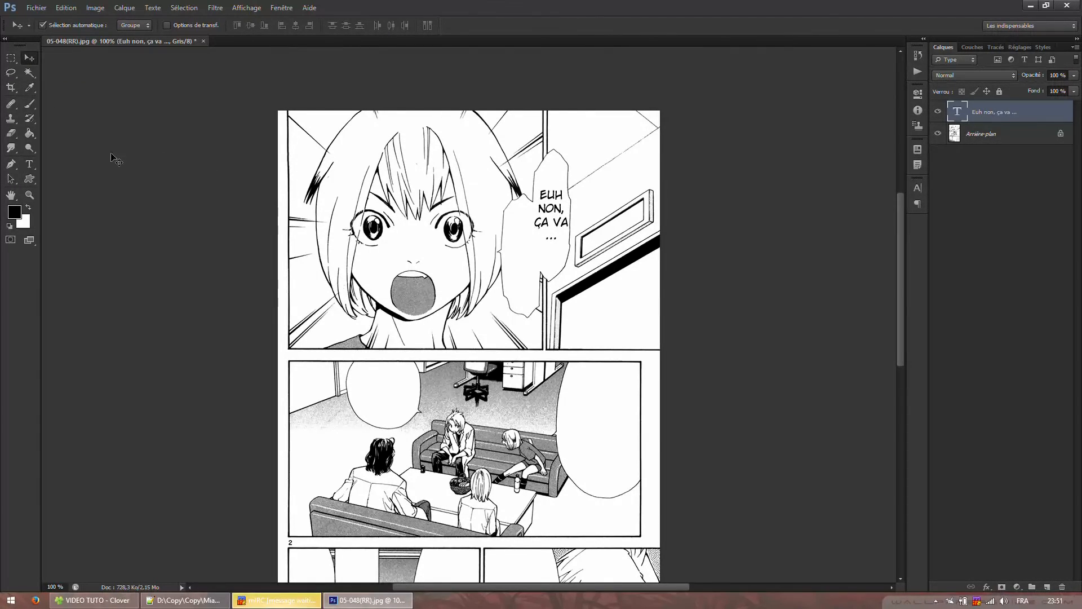
Select the whole bubble text, display the Character options and set the font size to 16 pt.
{"action": "left_click", "coordinate": [29, 164]}
{"action": "left_click", "coordinate": [552, 210]}
{"action": "key", "text": "ctrl+a"}
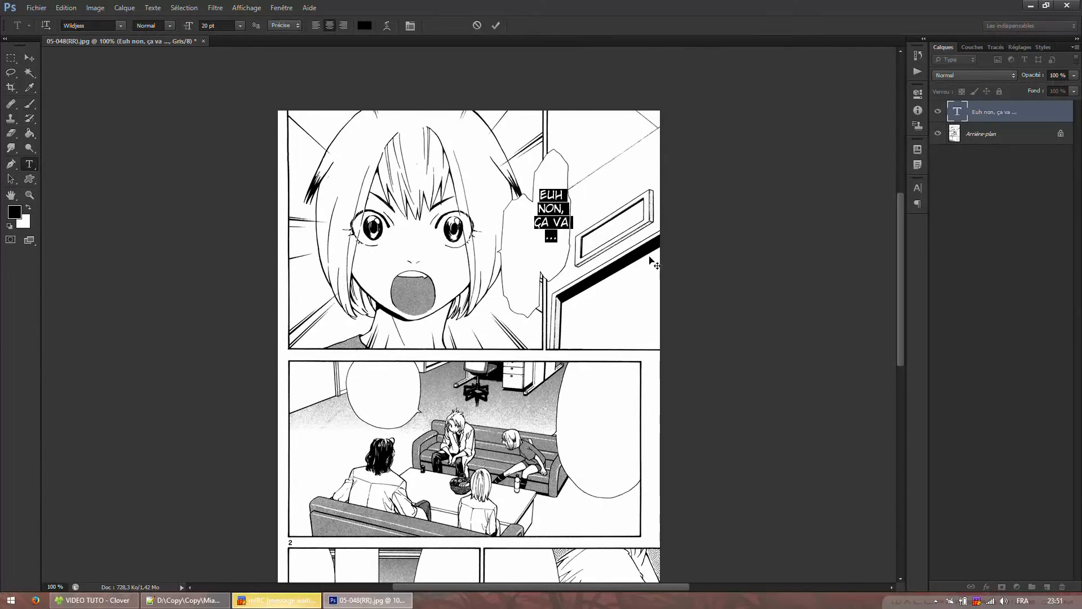
{"action": "key", "text": "ctrl+h"}
{"action": "left_click", "coordinate": [918, 188]}
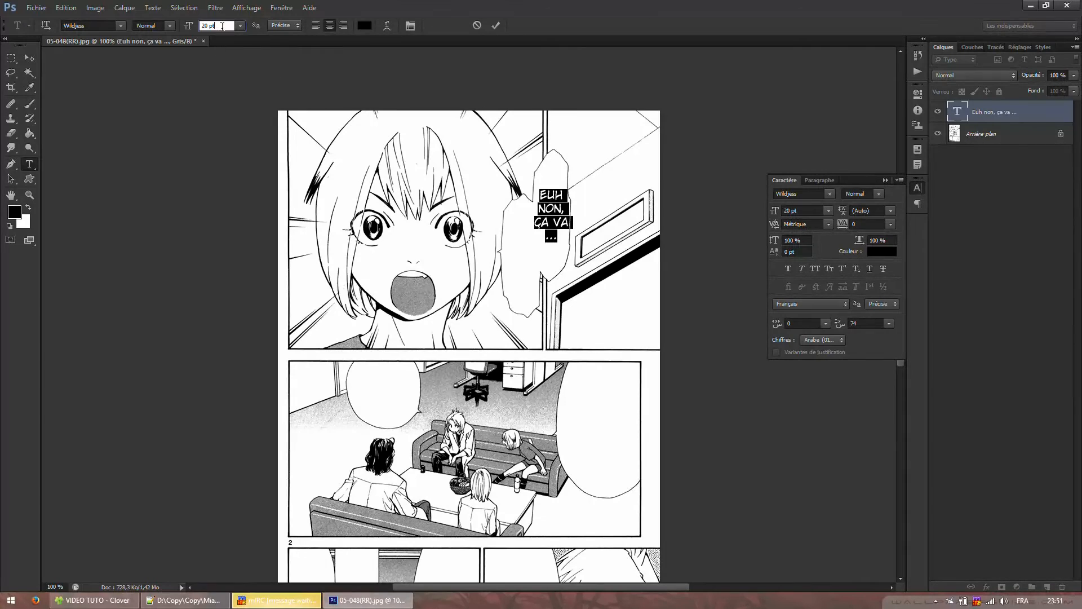
{"action": "type", "text": "16"}
{"action": "key", "text": "Return"}
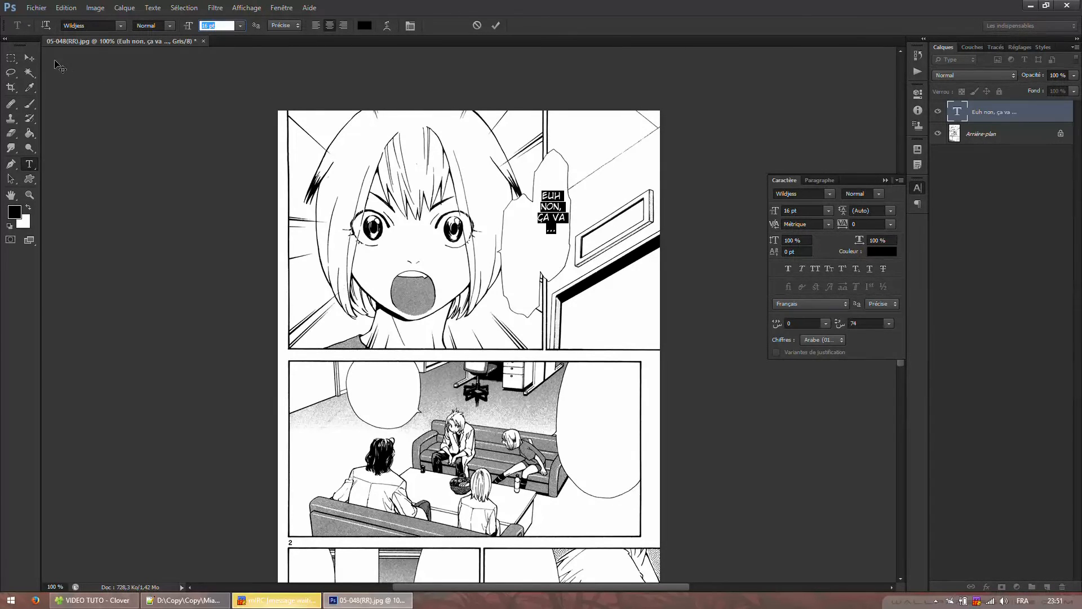
Commit the resized text, nudge it lower in the bubble, and hide the Character options.
{"action": "key", "text": "ctrl+Return"}
{"action": "key", "text": "v"}
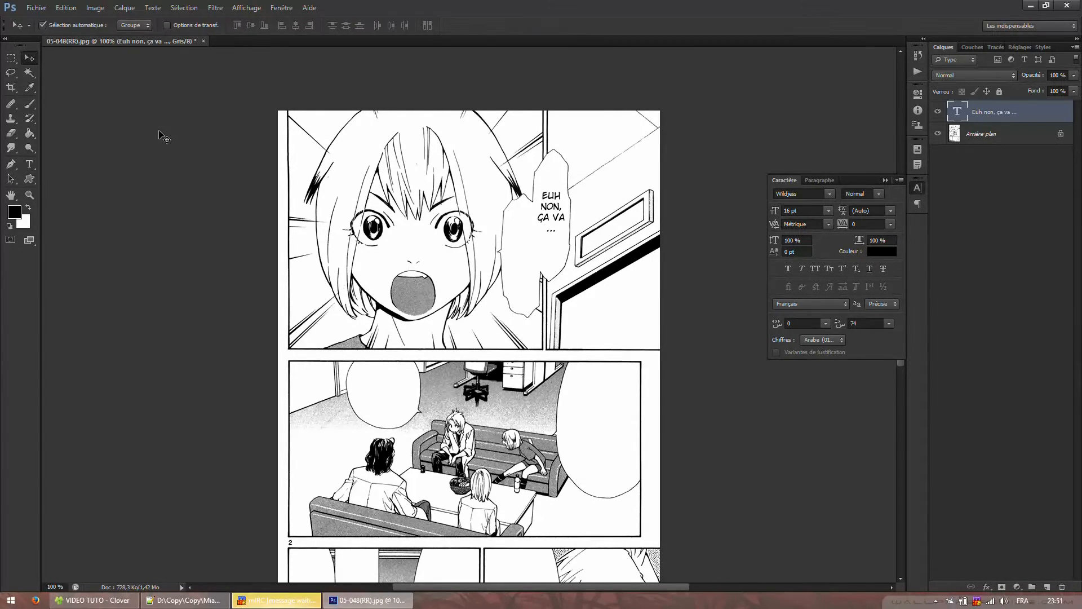
{"action": "left_click_drag", "start_coordinate": [159, 131], "coordinate": [159, 135]}
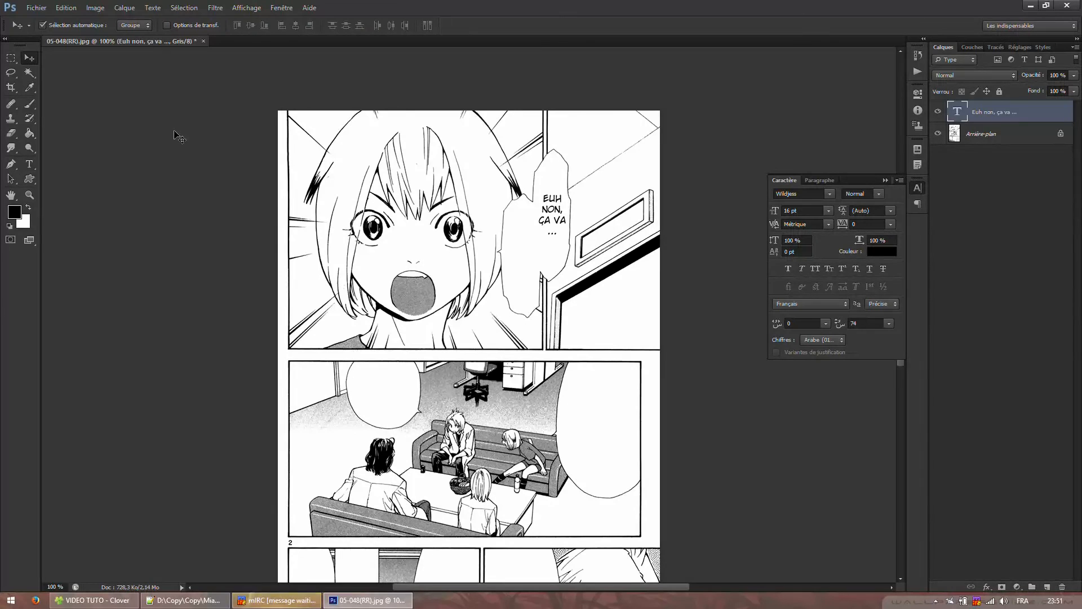
{"action": "left_click", "coordinate": [925, 185]}
Reopen and select the bubble text, commit it, and nudge it slightly upward in the bubble.
{"action": "key", "text": "t"}
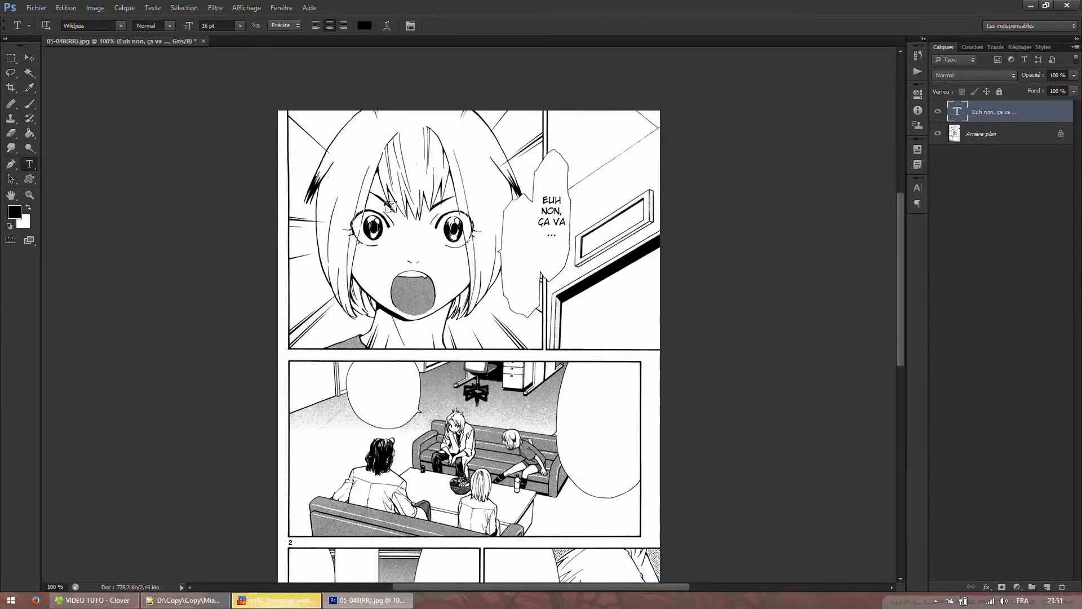
{"action": "left_click", "coordinate": [538, 194]}
{"action": "key", "text": "ctrl+a"}
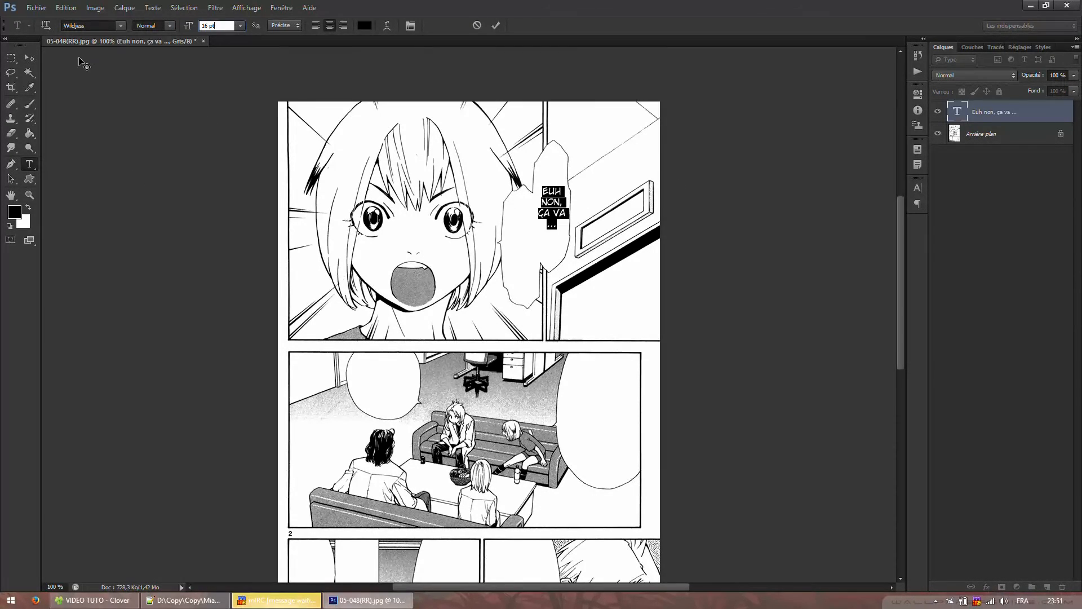
{"action": "left_click", "coordinate": [33, 56]}
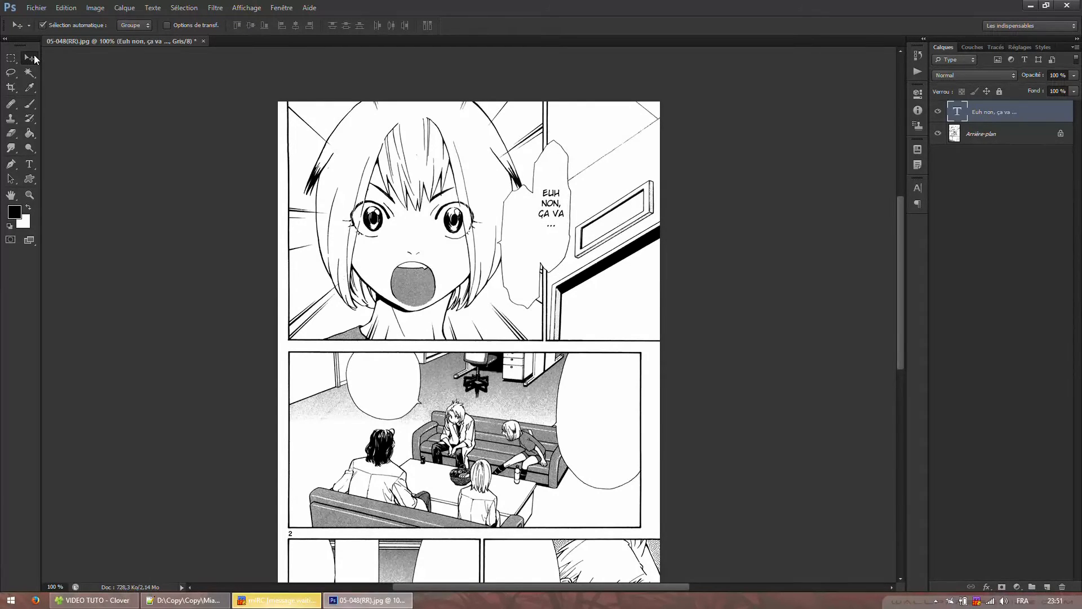
{"action": "key", "text": "Up"}
{"action": "key", "text": "Up"}
{"action": "key", "text": "Up"}
{"action": "key", "text": "Up"}
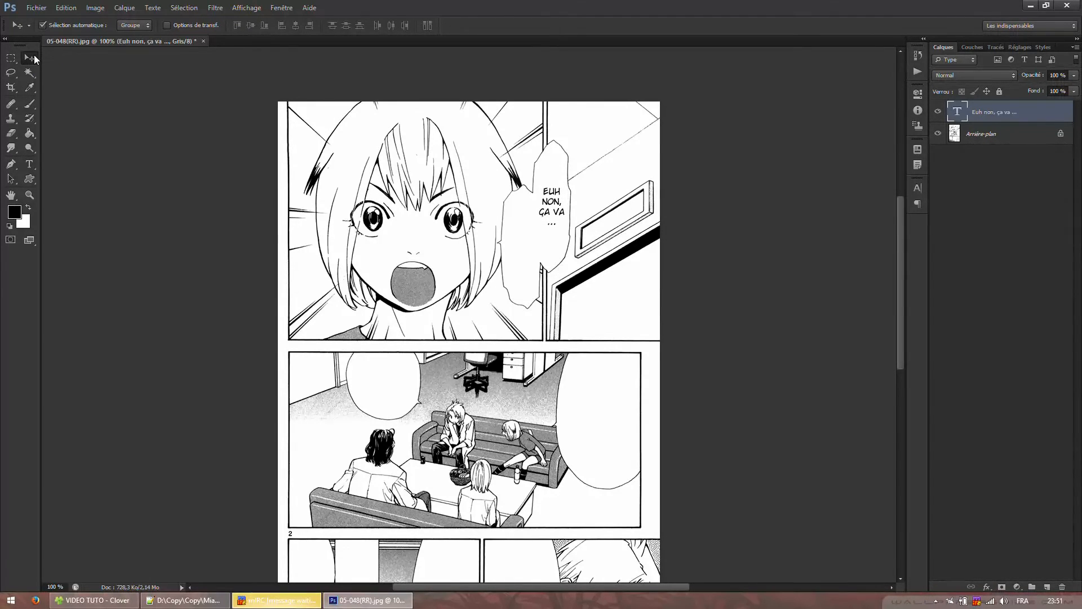